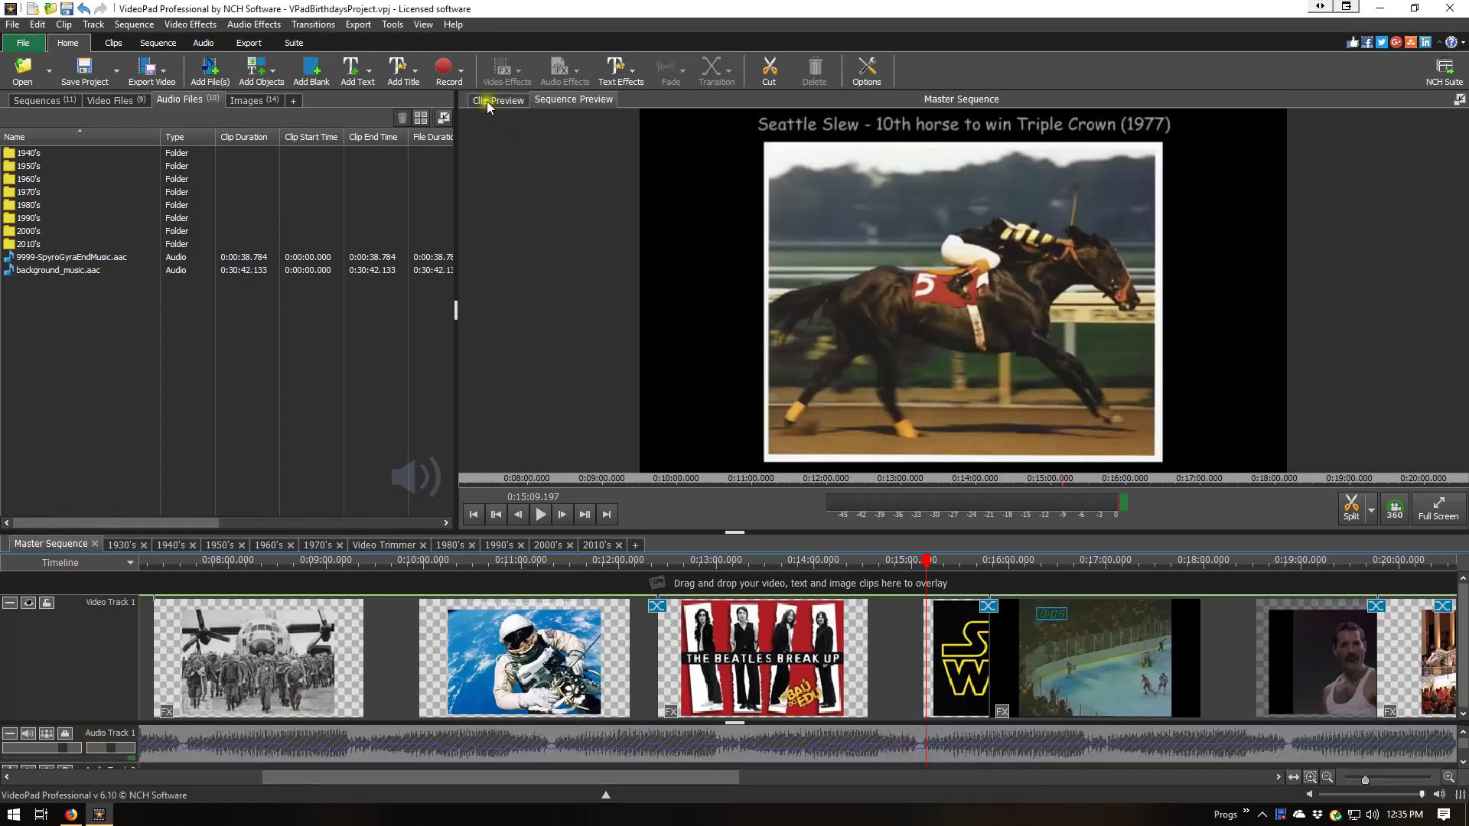
Glance at the background music waveform, then go back to the sequence preview and nudge the playhead earlier
{"action": "left_click", "coordinate": [487, 101]}
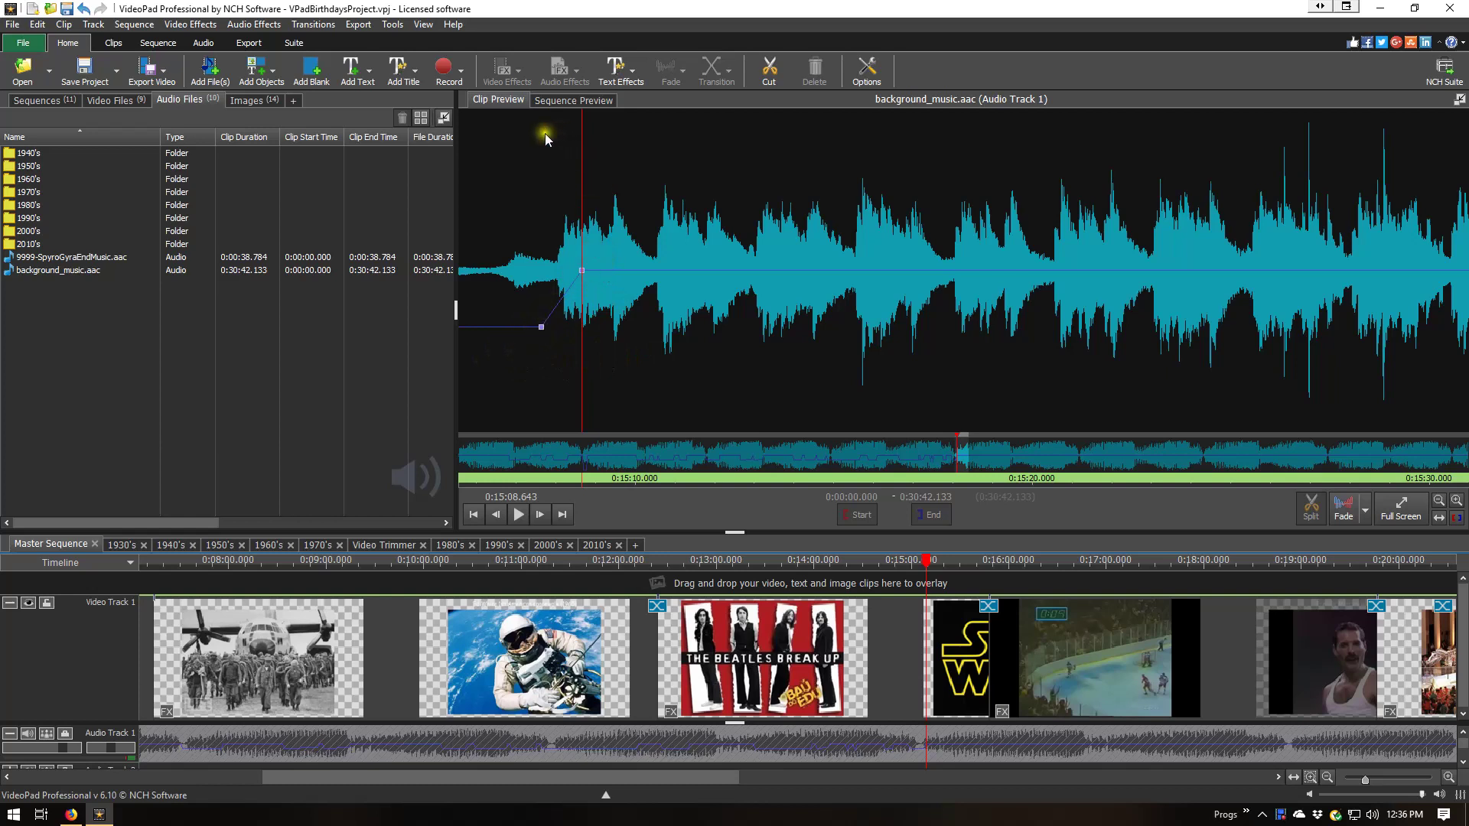
{"action": "left_click", "coordinate": [569, 100]}
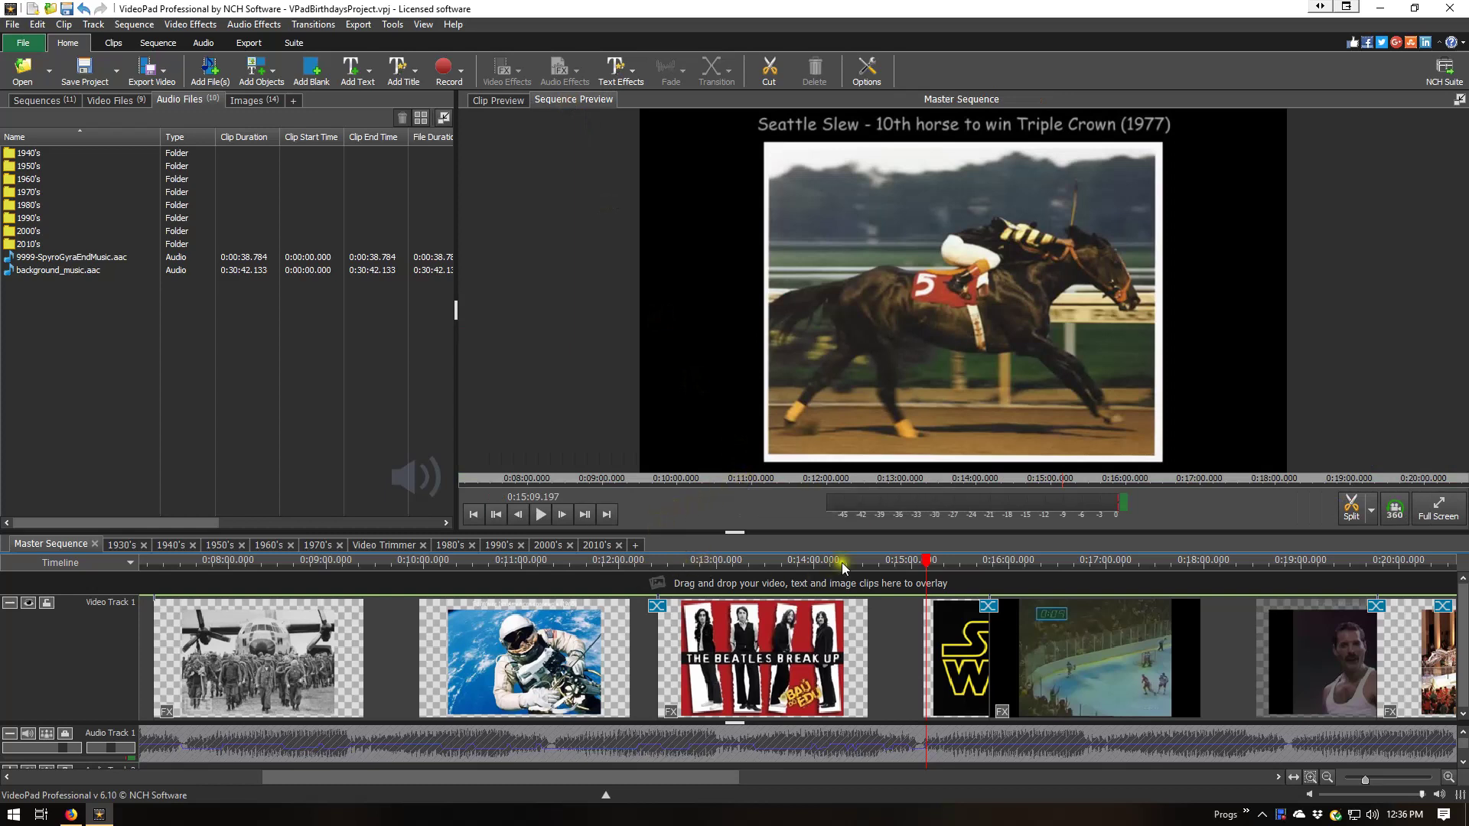
{"action": "left_click", "coordinate": [926, 566]}
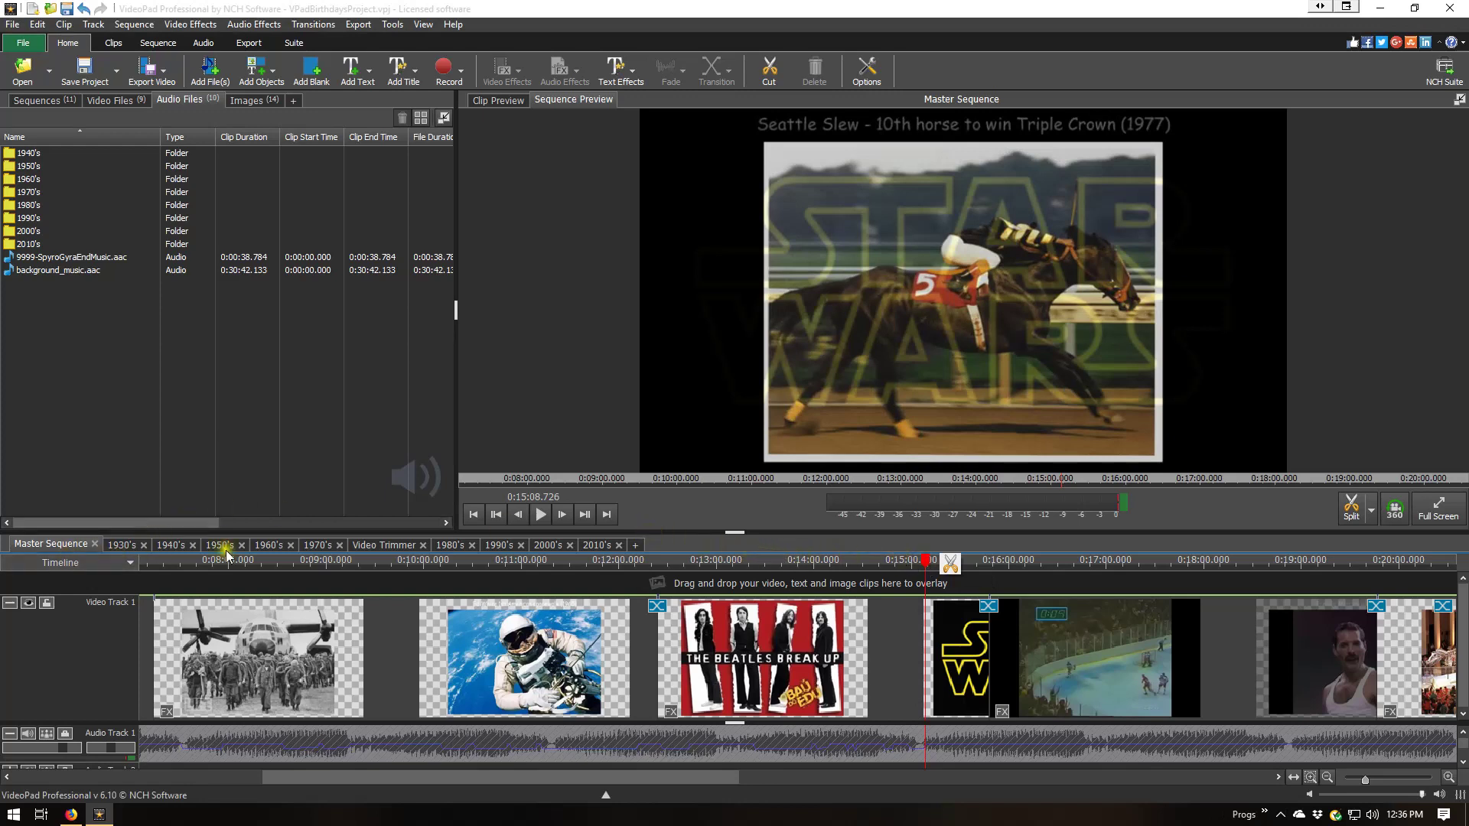
Set the sequence playhead time to 0:15:16.041
{"action": "left_click", "coordinate": [529, 498]}
{"action": "key", "text": "Return"}
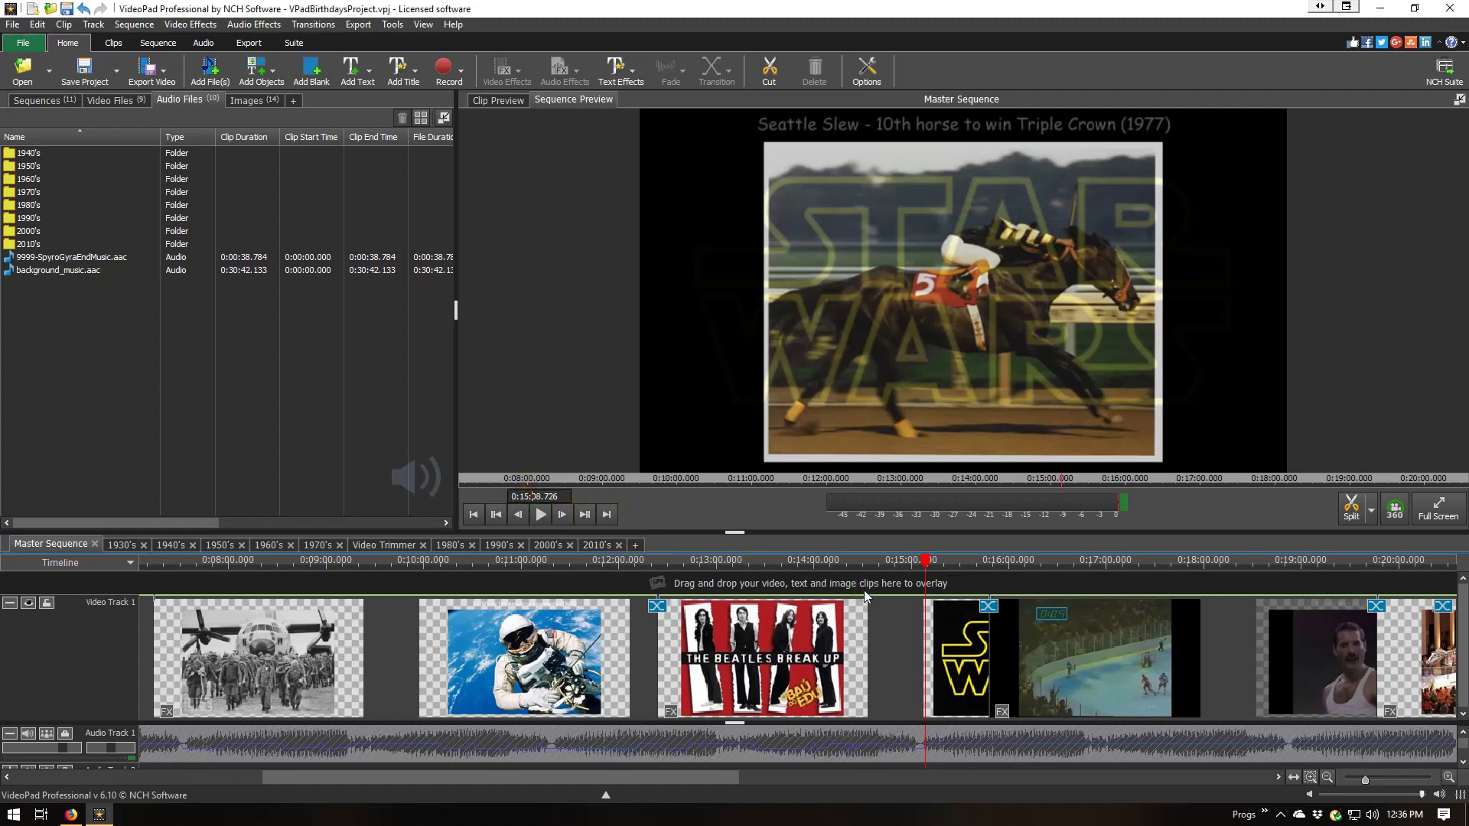
{"action": "key", "text": "BackSpace"}
{"action": "key", "text": "BackSpace"}
{"action": "type", "text": "16"}
{"action": "key", "text": "BackSpace"}
{"action": "key", "text": "BackSpace"}
{"action": "type", "text": "041"}
{"action": "key", "text": "Return"}
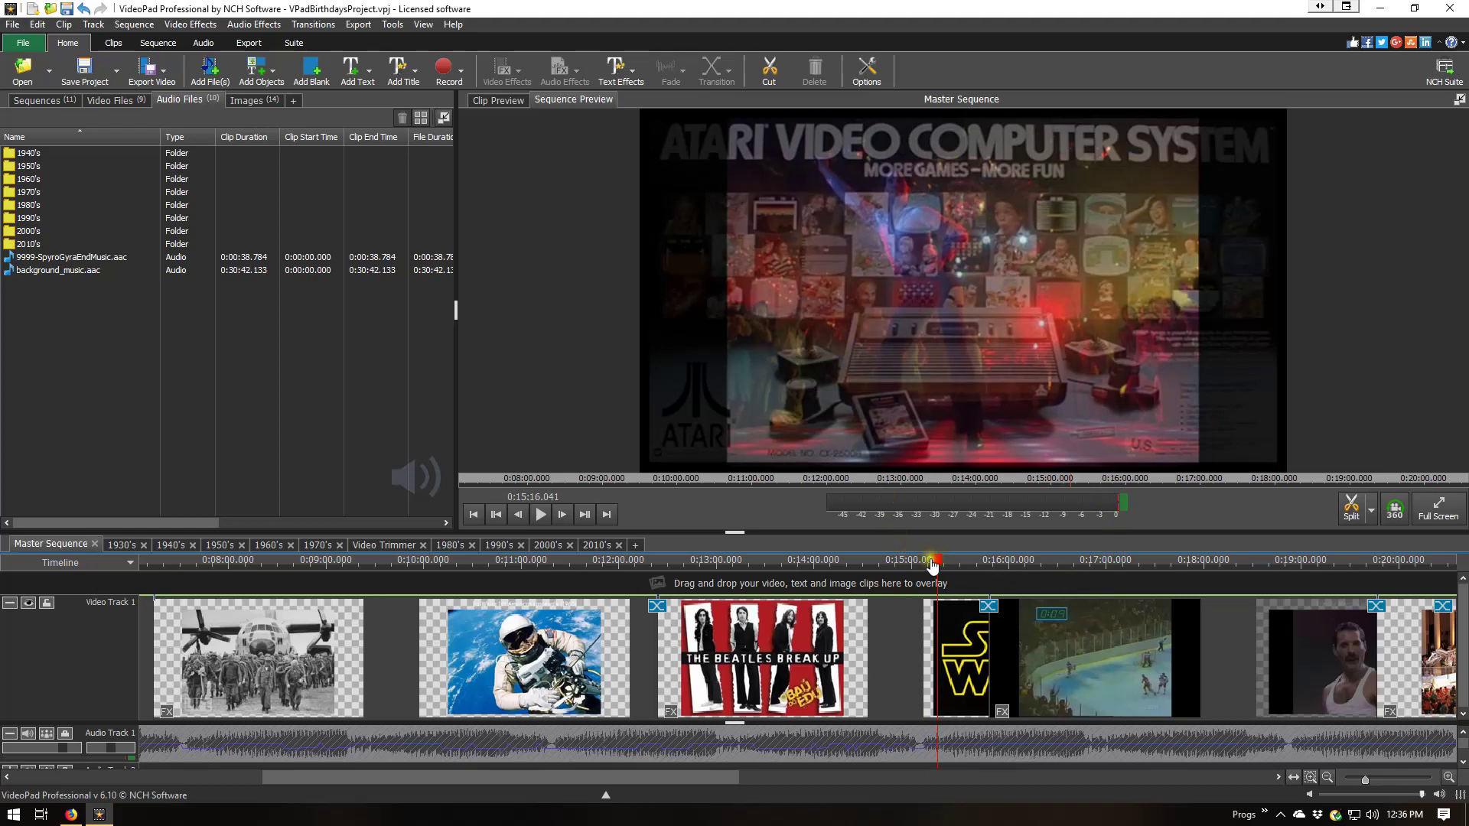
Scrub back to 0:15:09.668 and play through the disco clip, stopping at 0:15:24.690
{"action": "left_click_drag", "start_coordinate": [935, 556], "coordinate": [935, 566]}
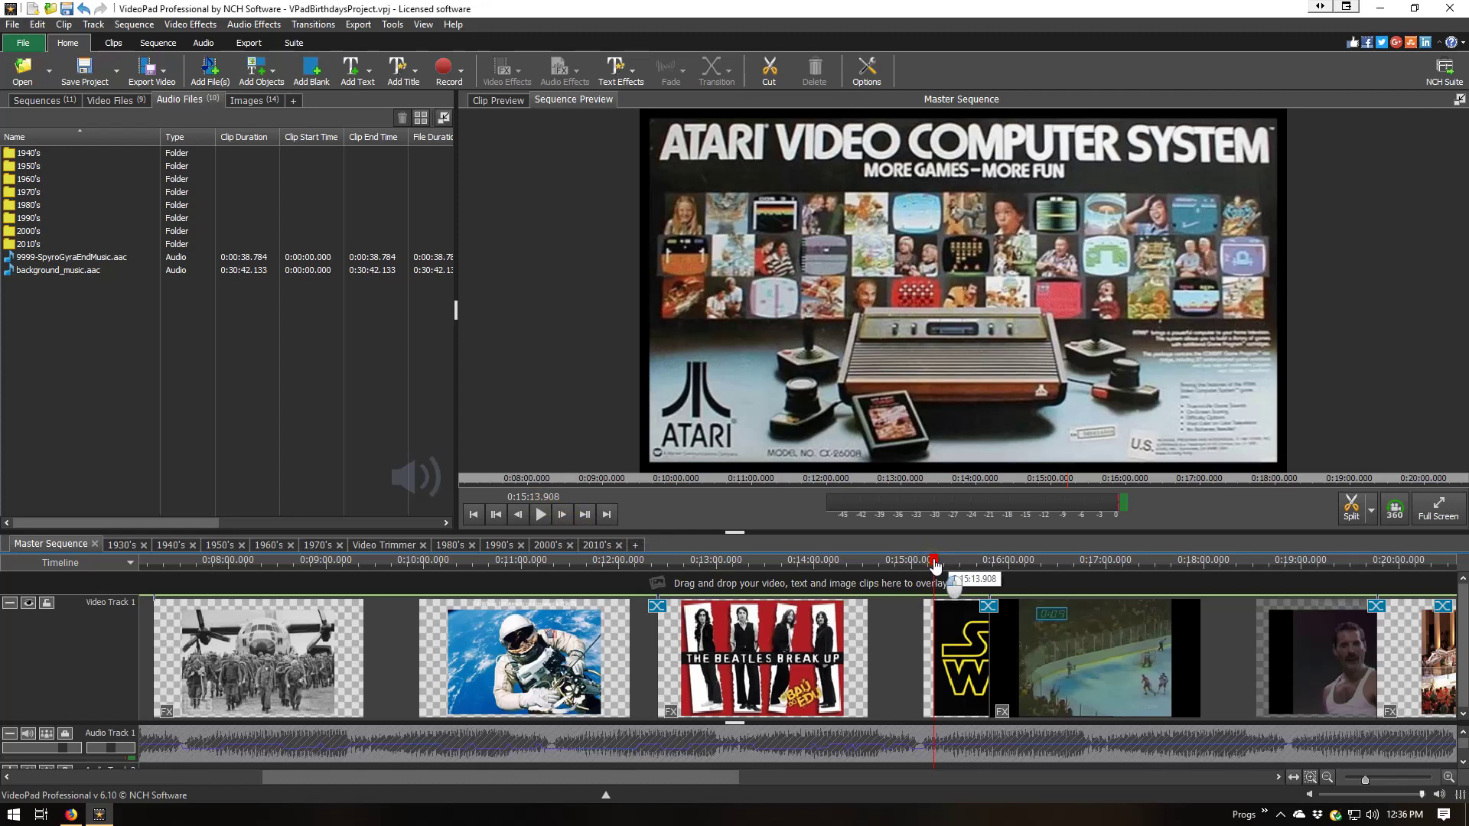
{"action": "left_click_drag", "start_coordinate": [935, 565], "coordinate": [941, 565]}
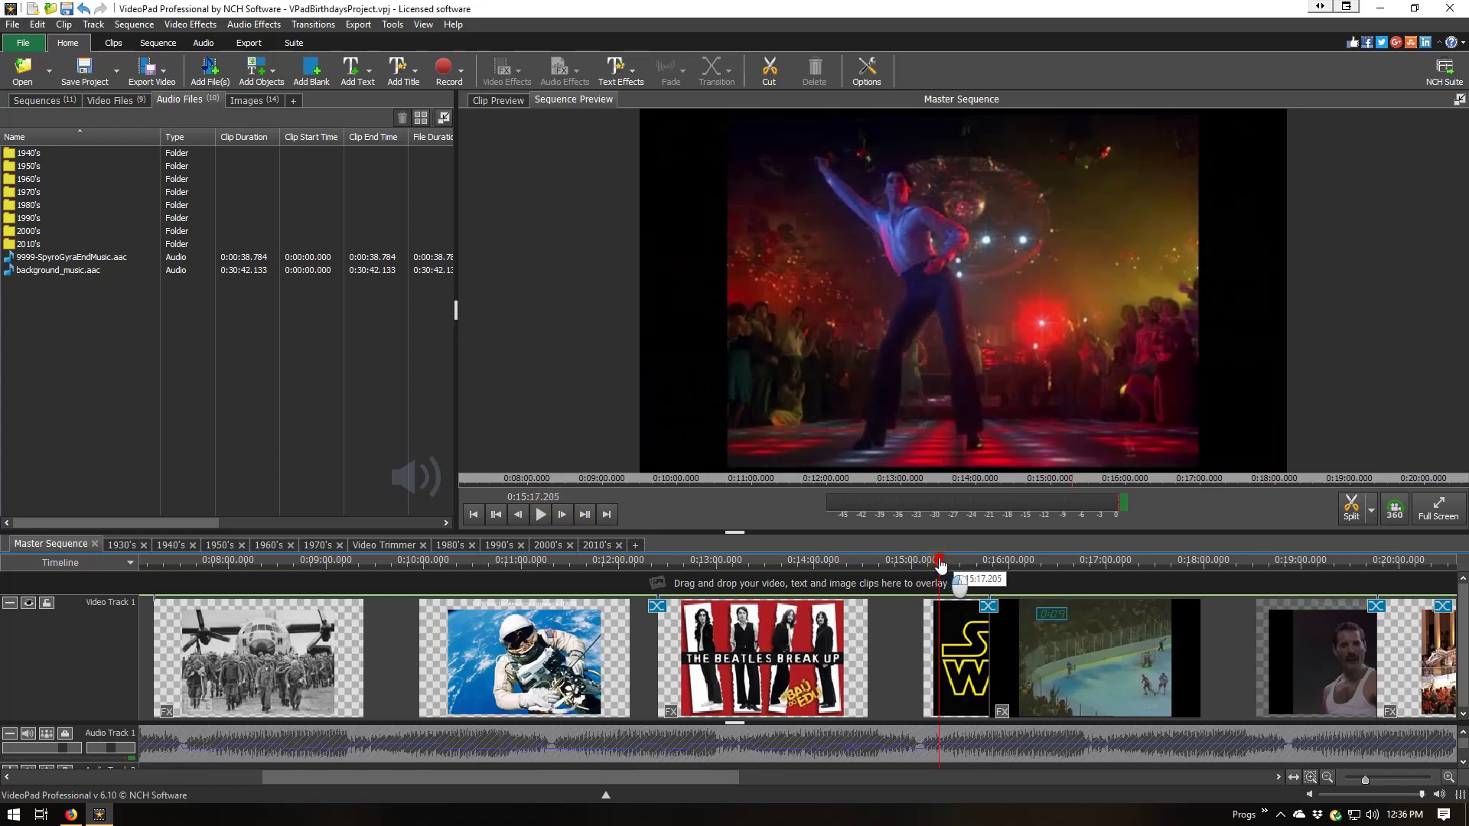
{"action": "left_click_drag", "start_coordinate": [941, 565], "coordinate": [928, 565]}
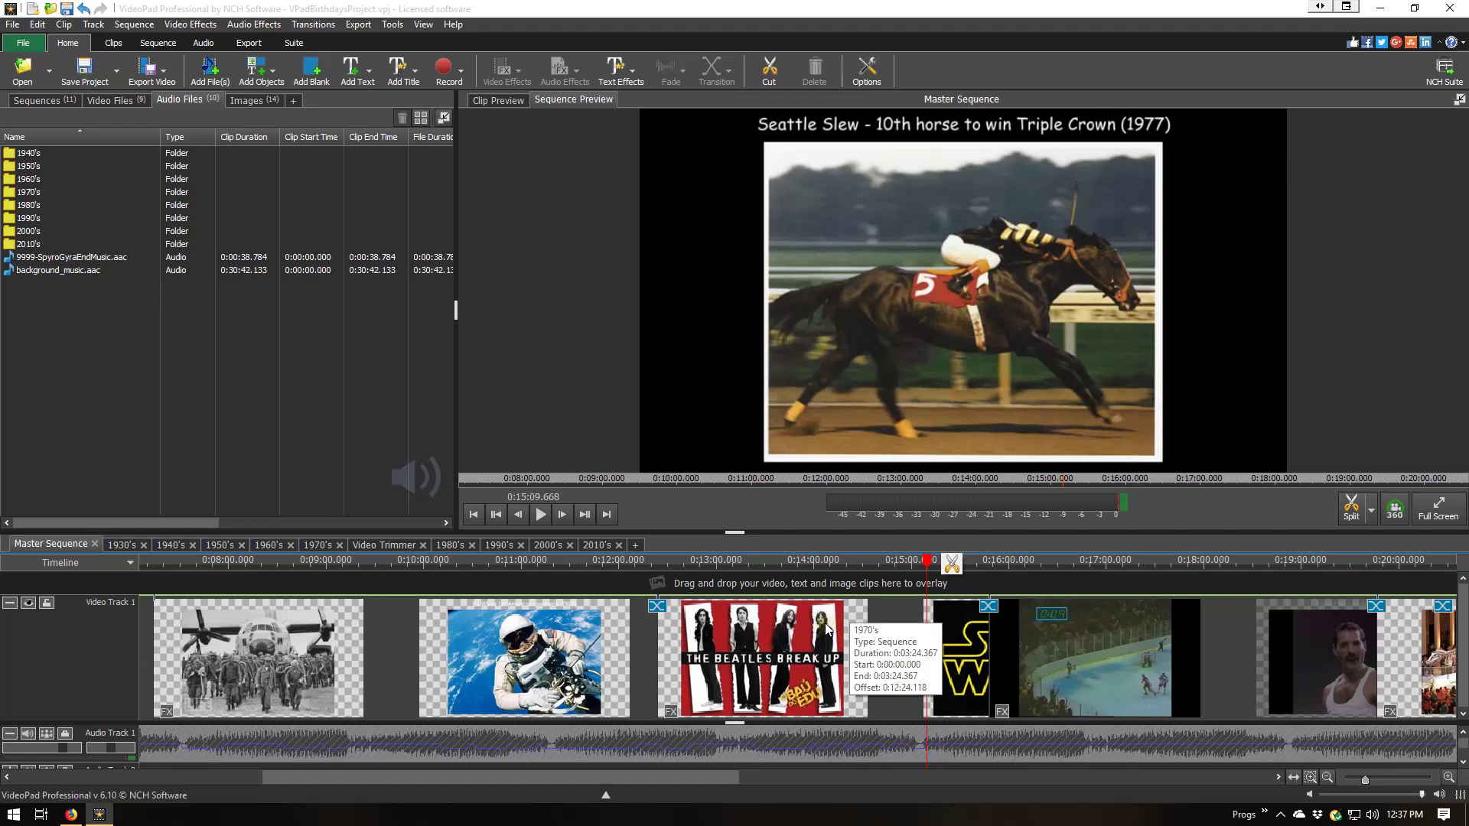
{"action": "left_click", "coordinate": [540, 515]}
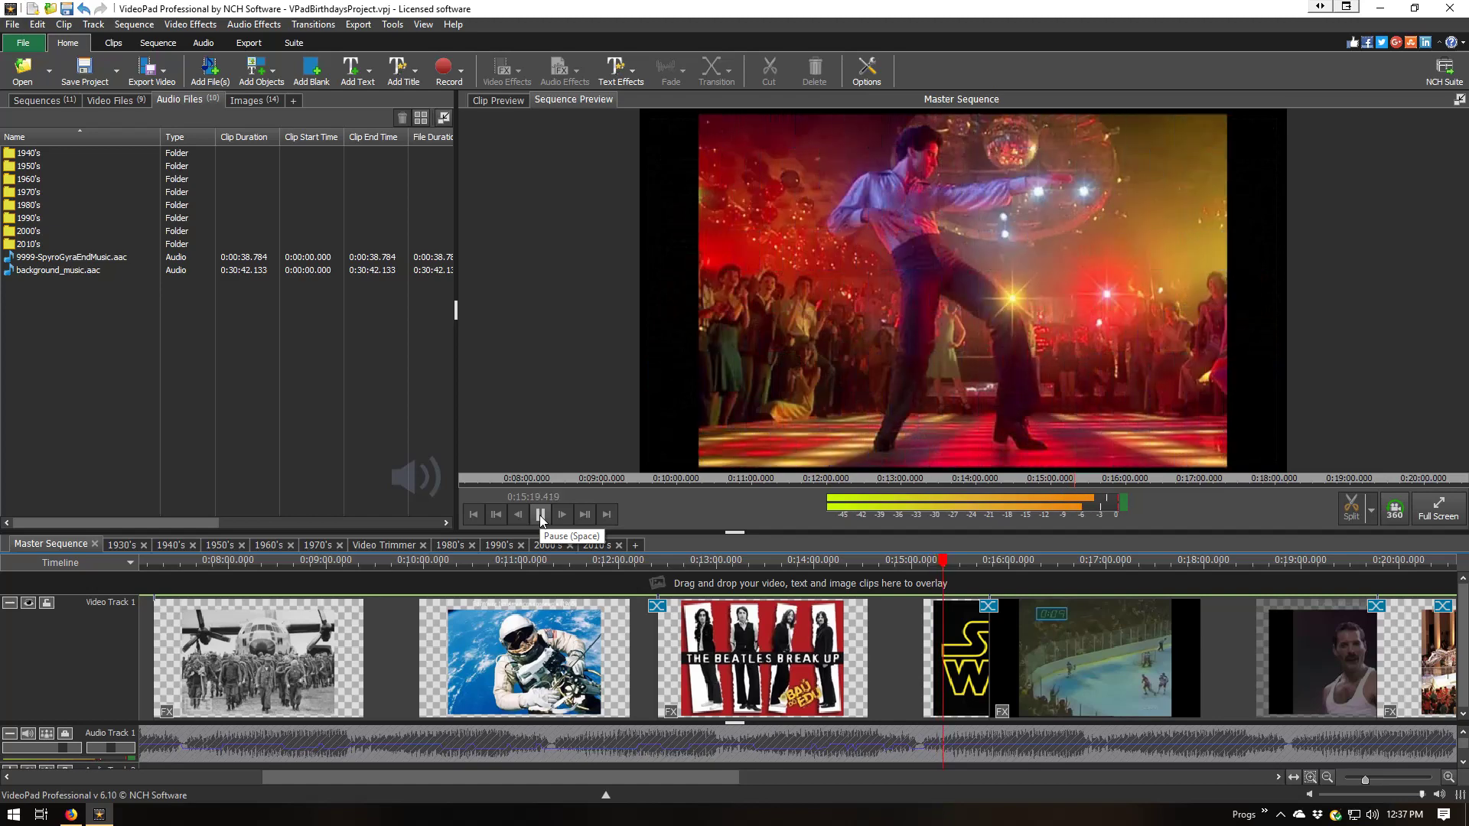
{"action": "left_click", "coordinate": [540, 515]}
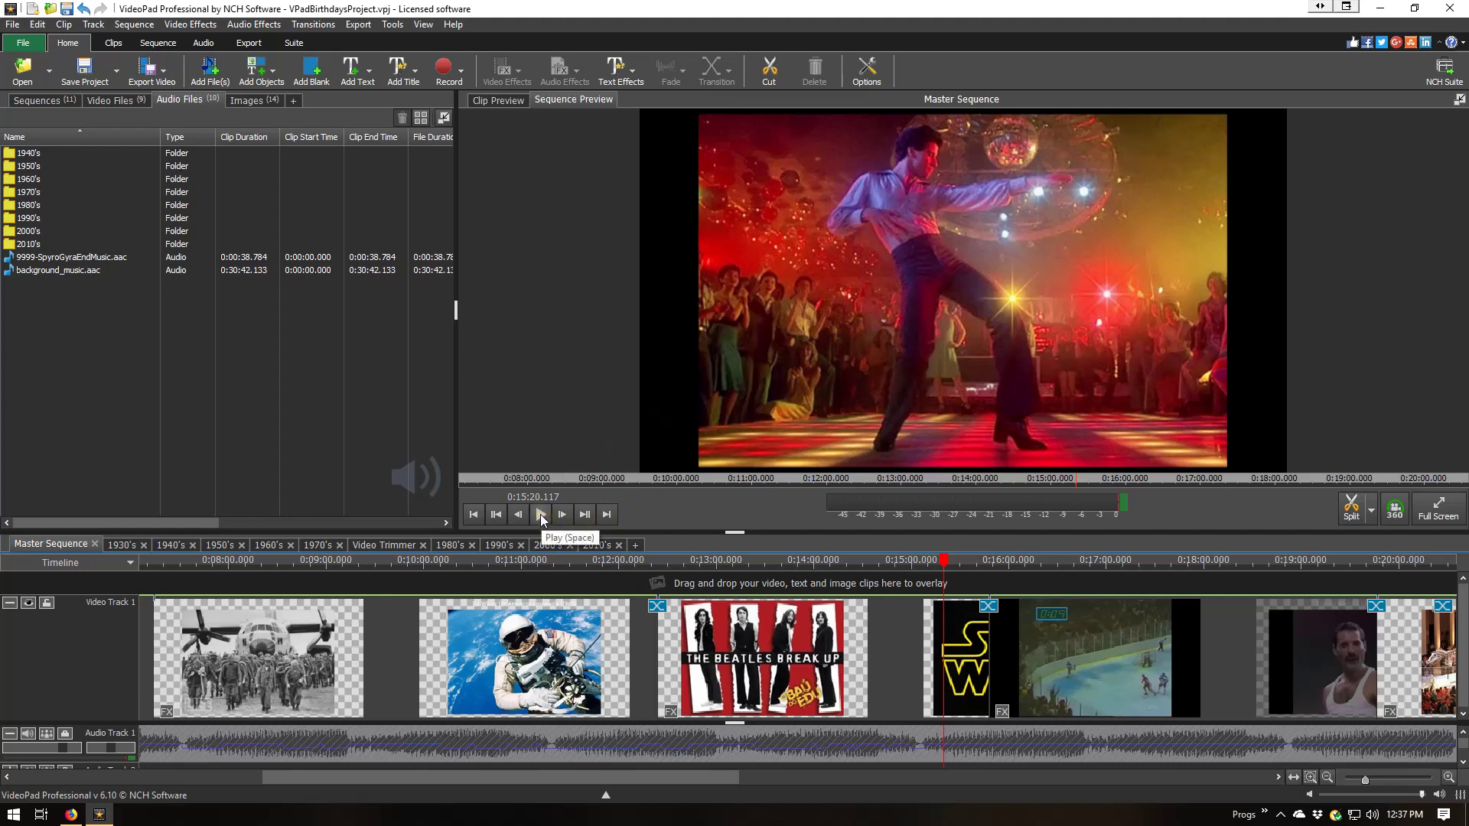
{"action": "left_click", "coordinate": [540, 514]}
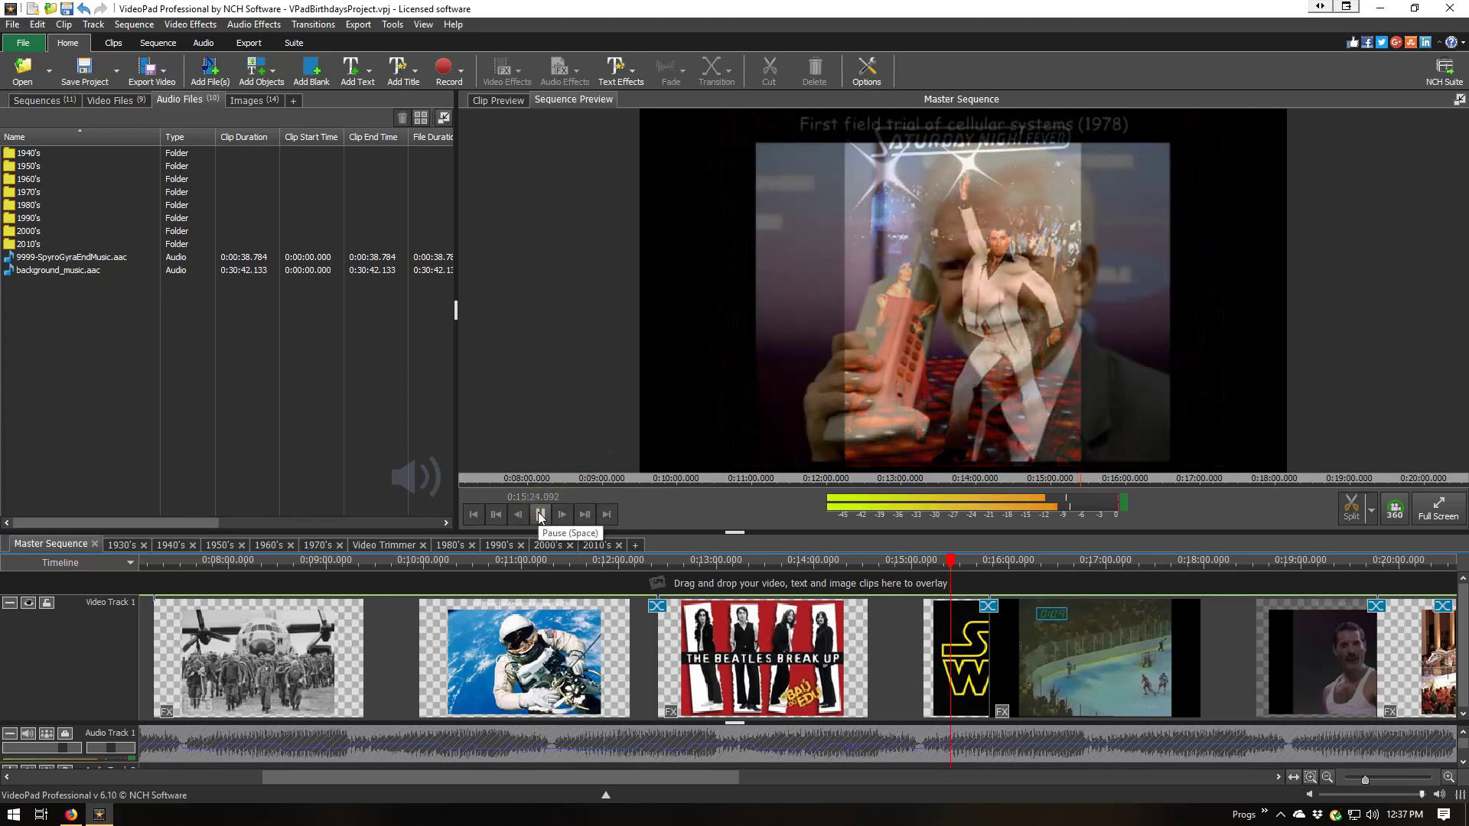
{"action": "left_click", "coordinate": [540, 513]}
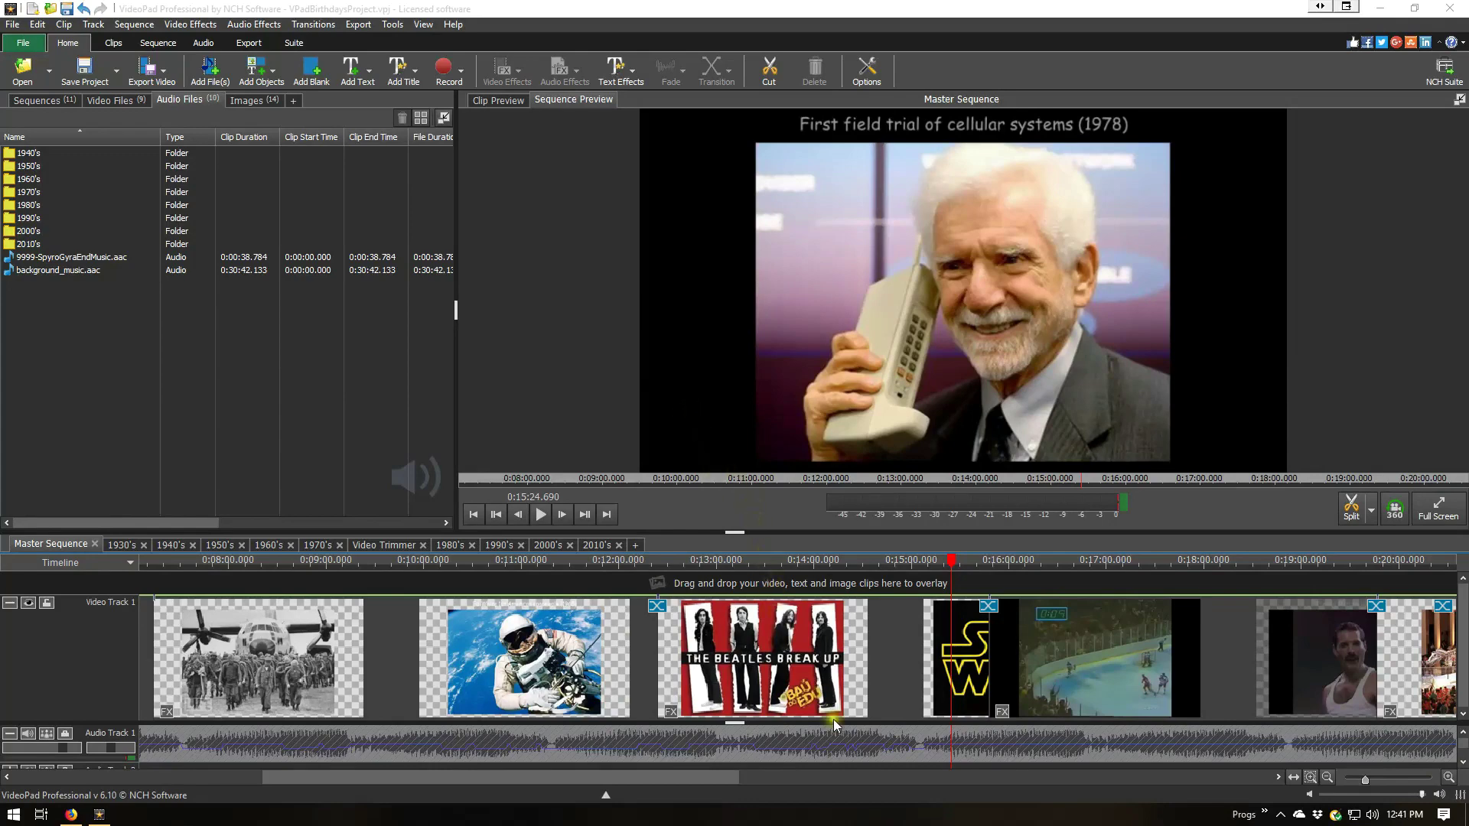
Show the background_music.aac waveform in Clip Preview and set its position to 0:15:16.643
{"action": "left_click", "coordinate": [900, 750]}
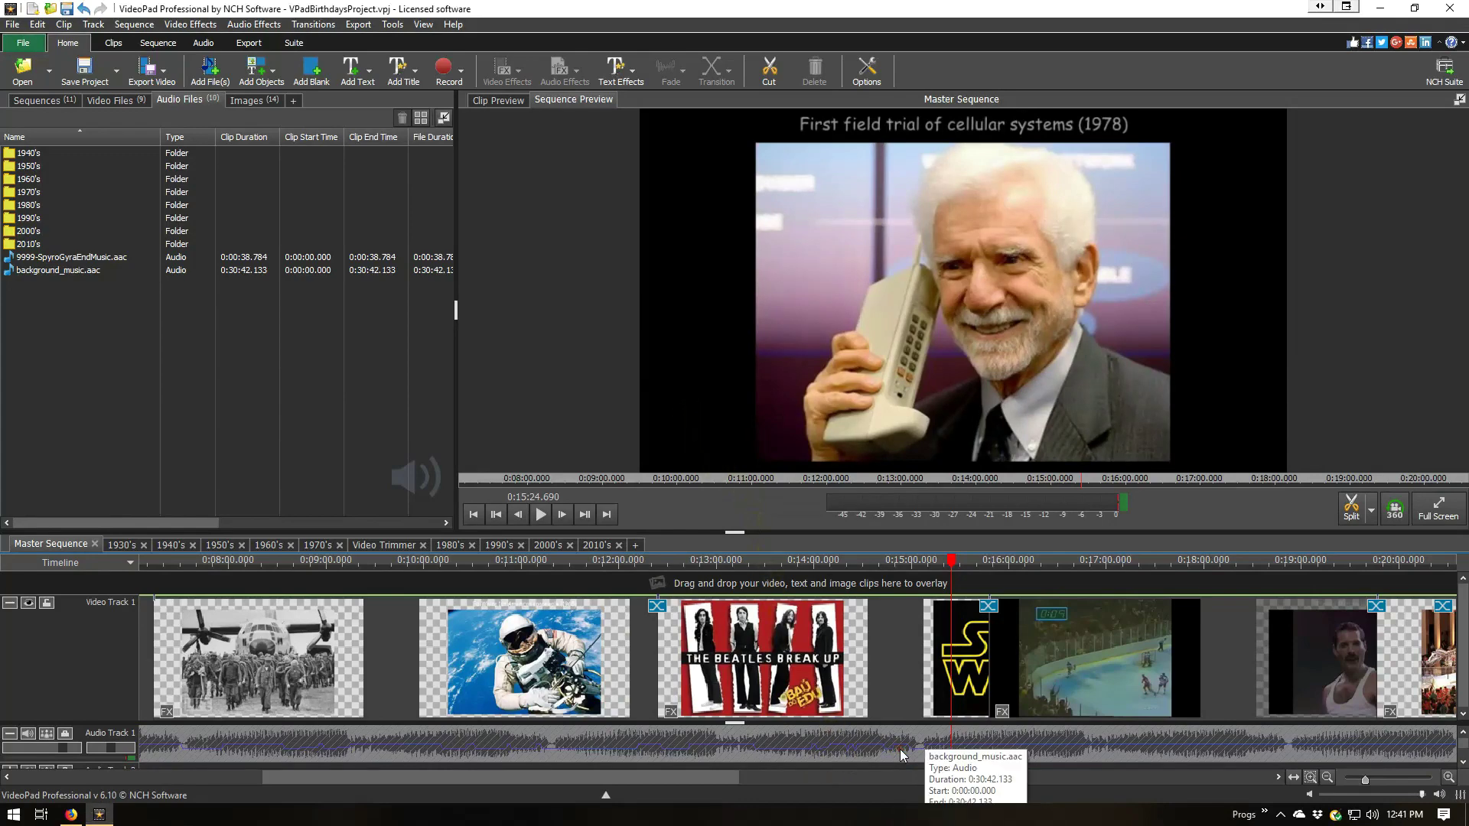
{"action": "left_click", "coordinate": [491, 101]}
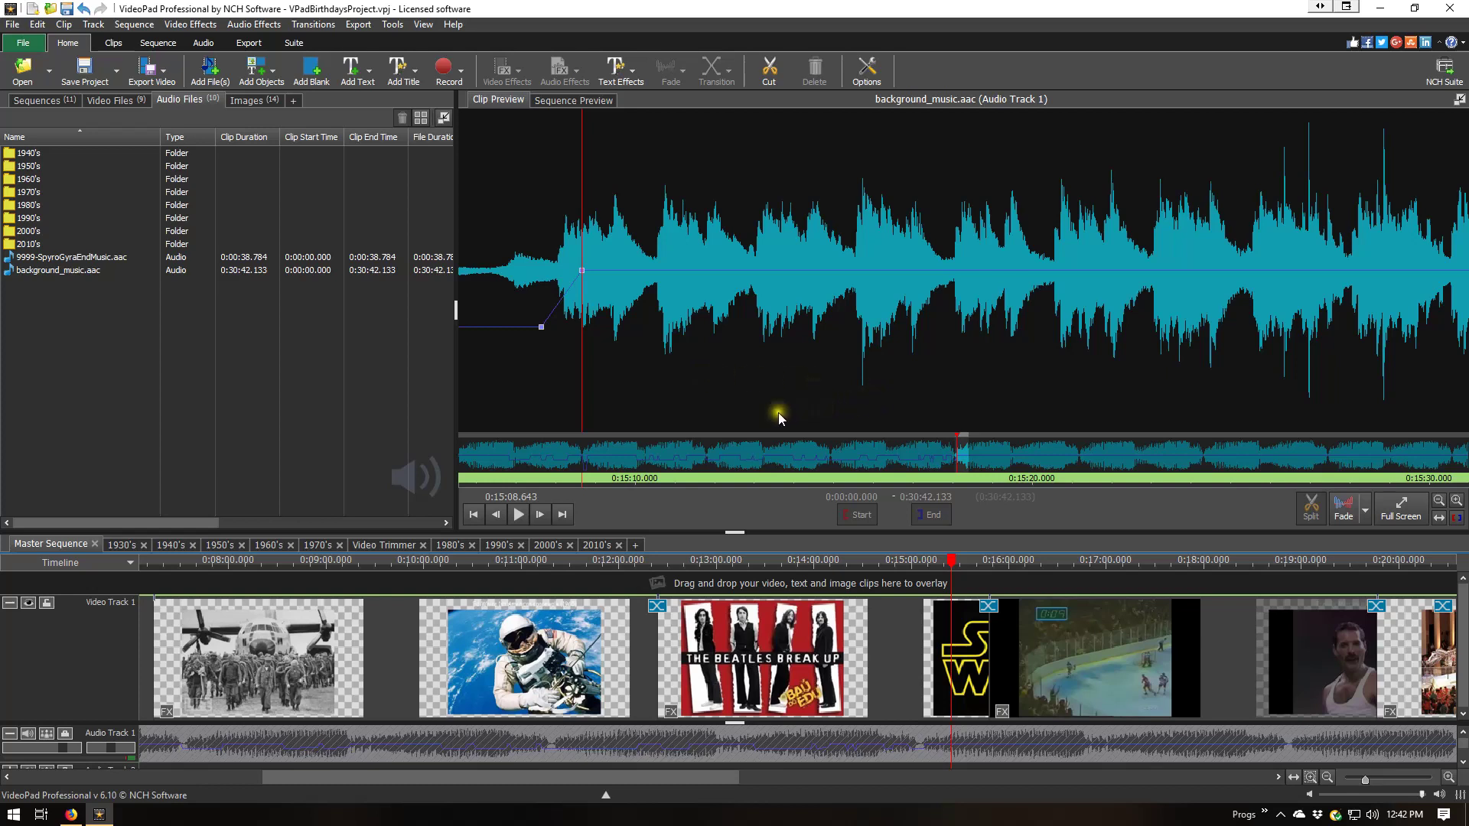
{"action": "left_click", "coordinate": [517, 497]}
{"action": "key", "text": "Left"}
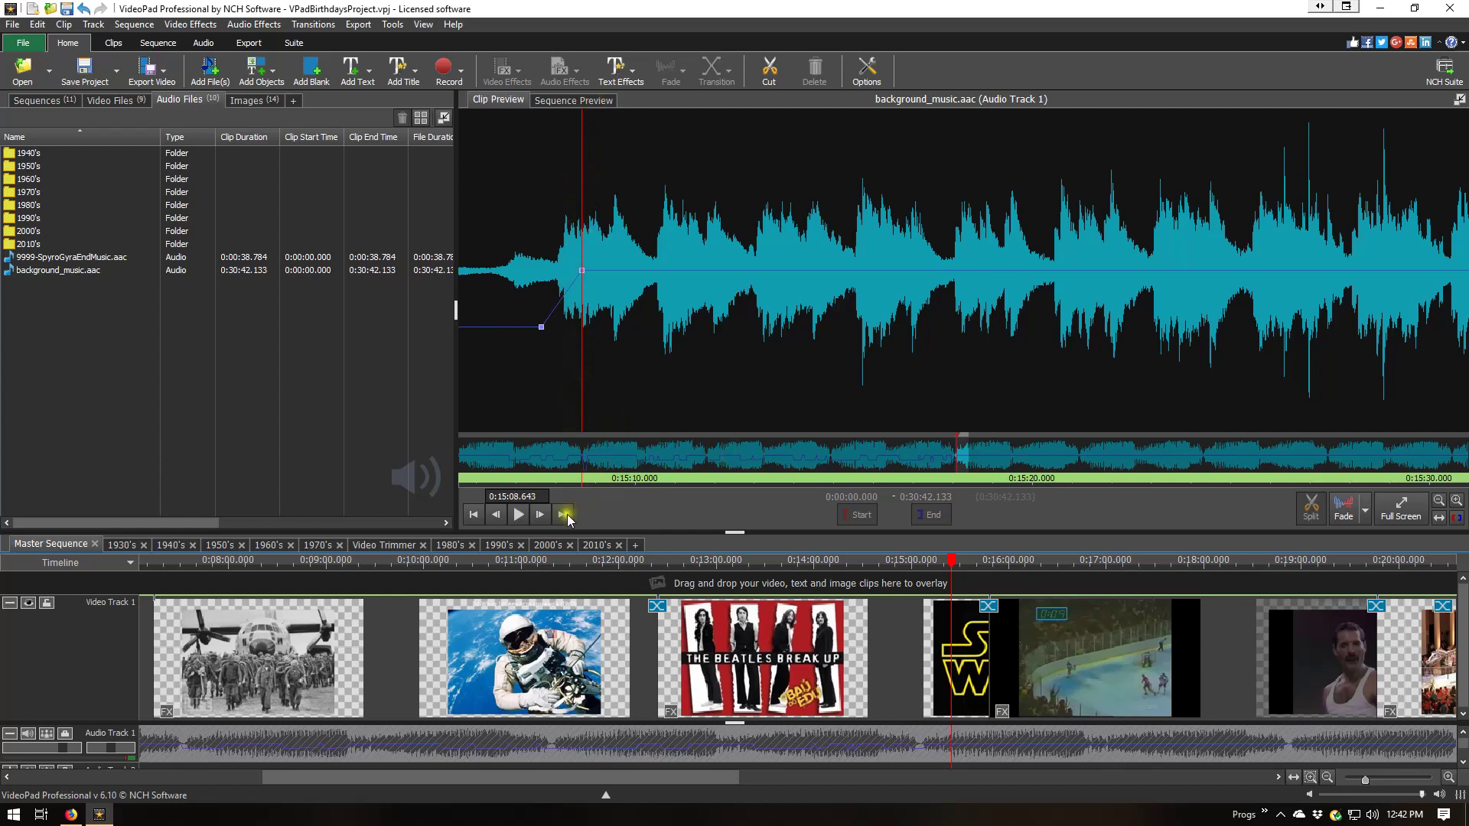
{"action": "key", "text": "BackSpace"}
{"action": "key", "text": "BackSpace"}
{"action": "type", "text": "16"}
{"action": "key", "text": "Return"}
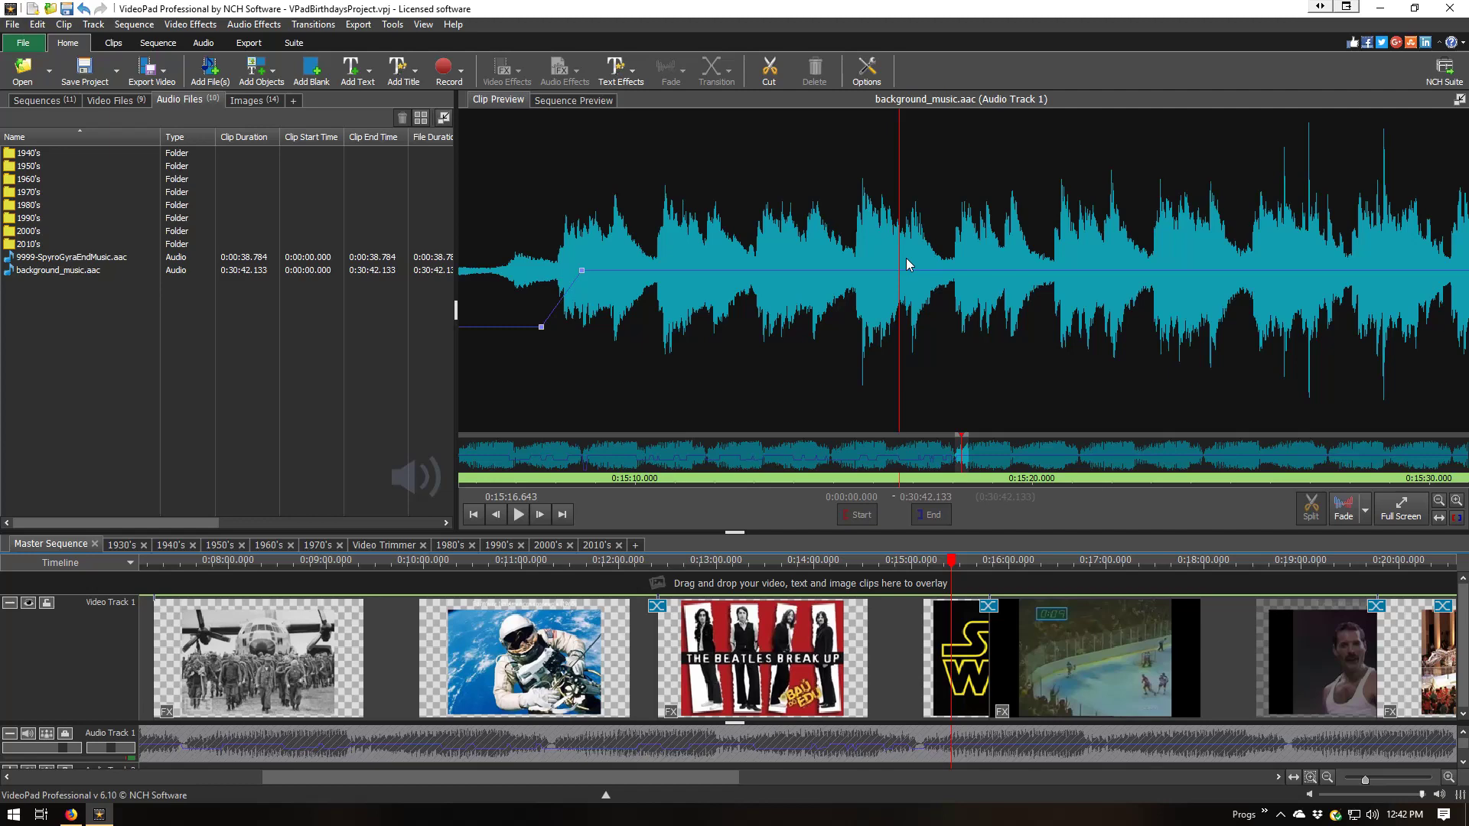
Zoom into the waveform and set the music position to 0:15:16.041
{"action": "scroll", "coordinate": [906, 259], "scroll_direction": "up", "scroll_amount": 4}
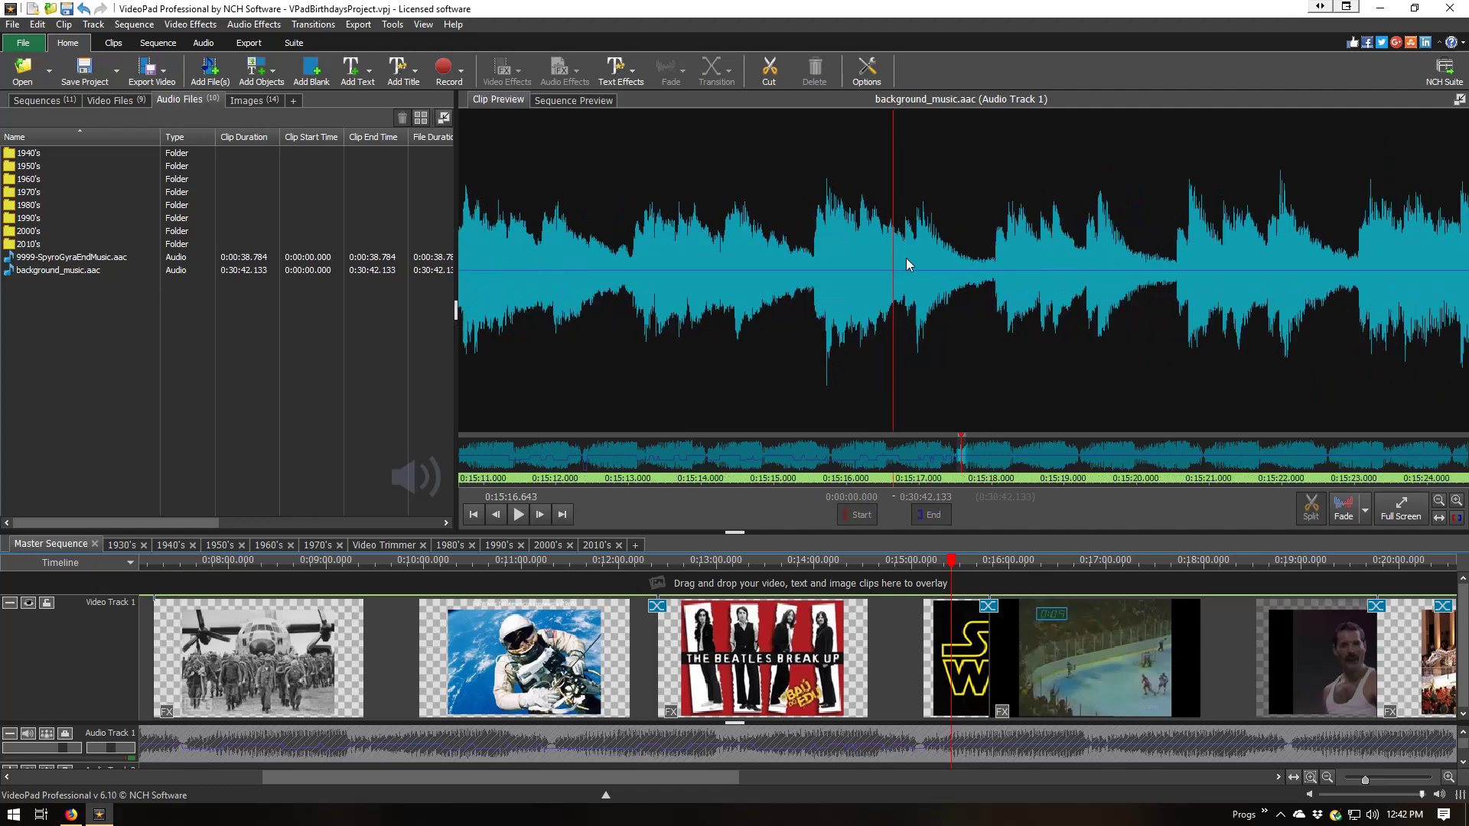
{"action": "scroll", "coordinate": [906, 259], "scroll_direction": "up", "scroll_amount": 1}
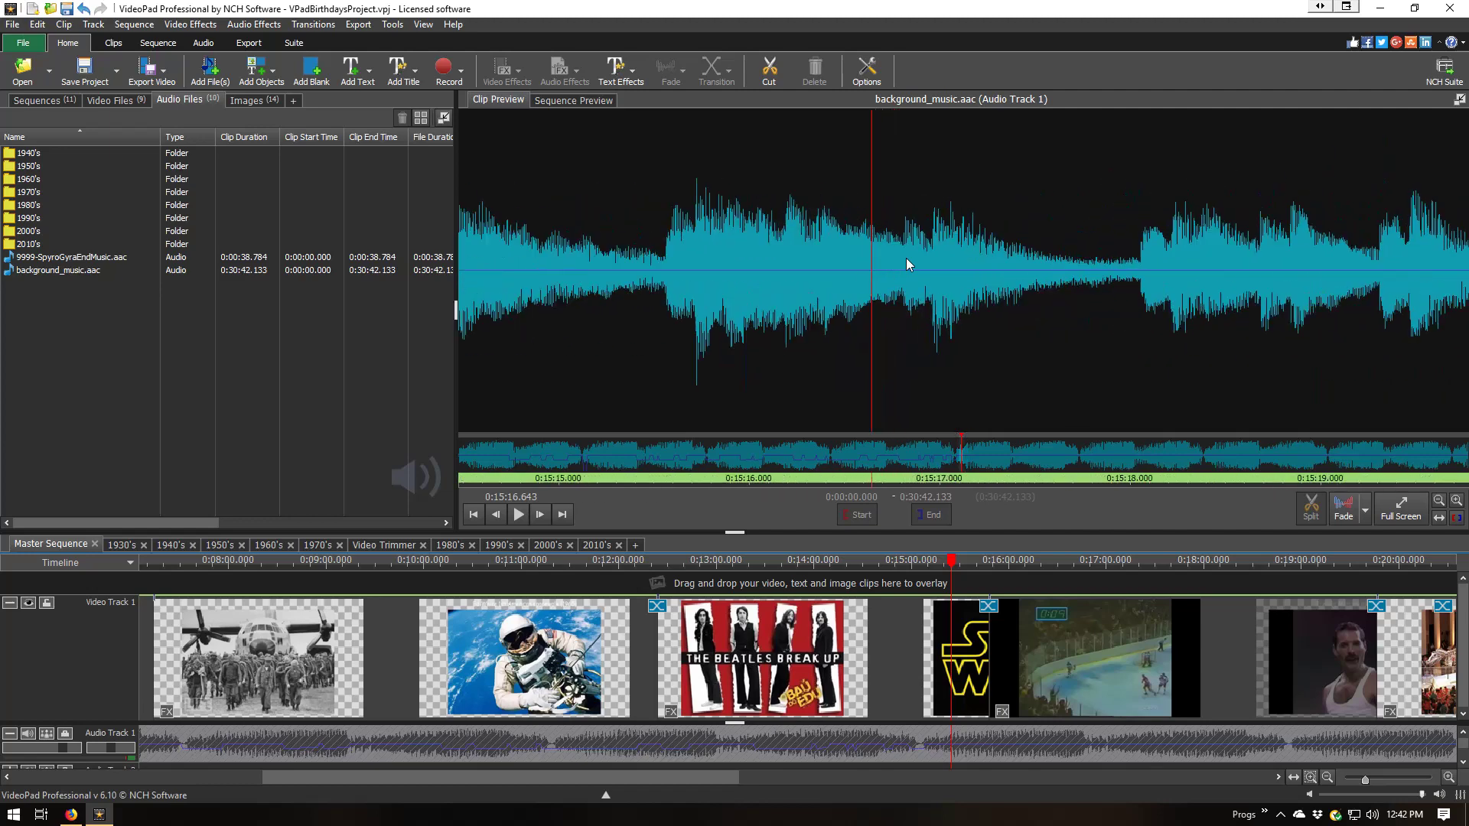
{"action": "left_click", "coordinate": [528, 499]}
{"action": "left_click", "coordinate": [528, 499]}
{"action": "key", "text": "BackSpace"}
{"action": "key", "text": "BackSpace"}
{"action": "key", "text": "BackSpace"}
{"action": "type", "text": "041"}
{"action": "key", "text": "Return"}
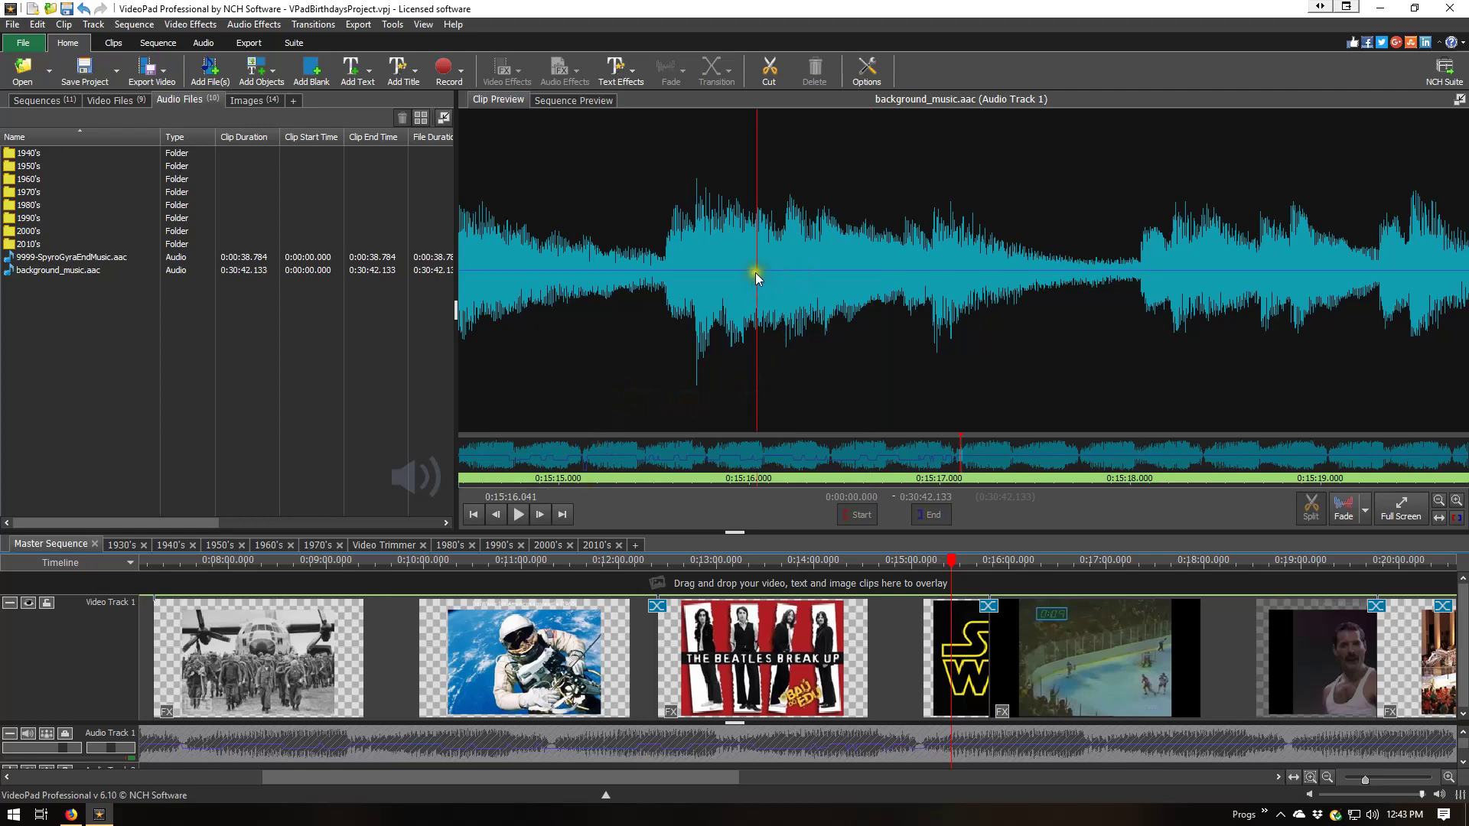
Add a gain point on the volume line at the playhead
{"action": "scroll", "coordinate": [755, 272], "scroll_direction": "up", "scroll_amount": 2}
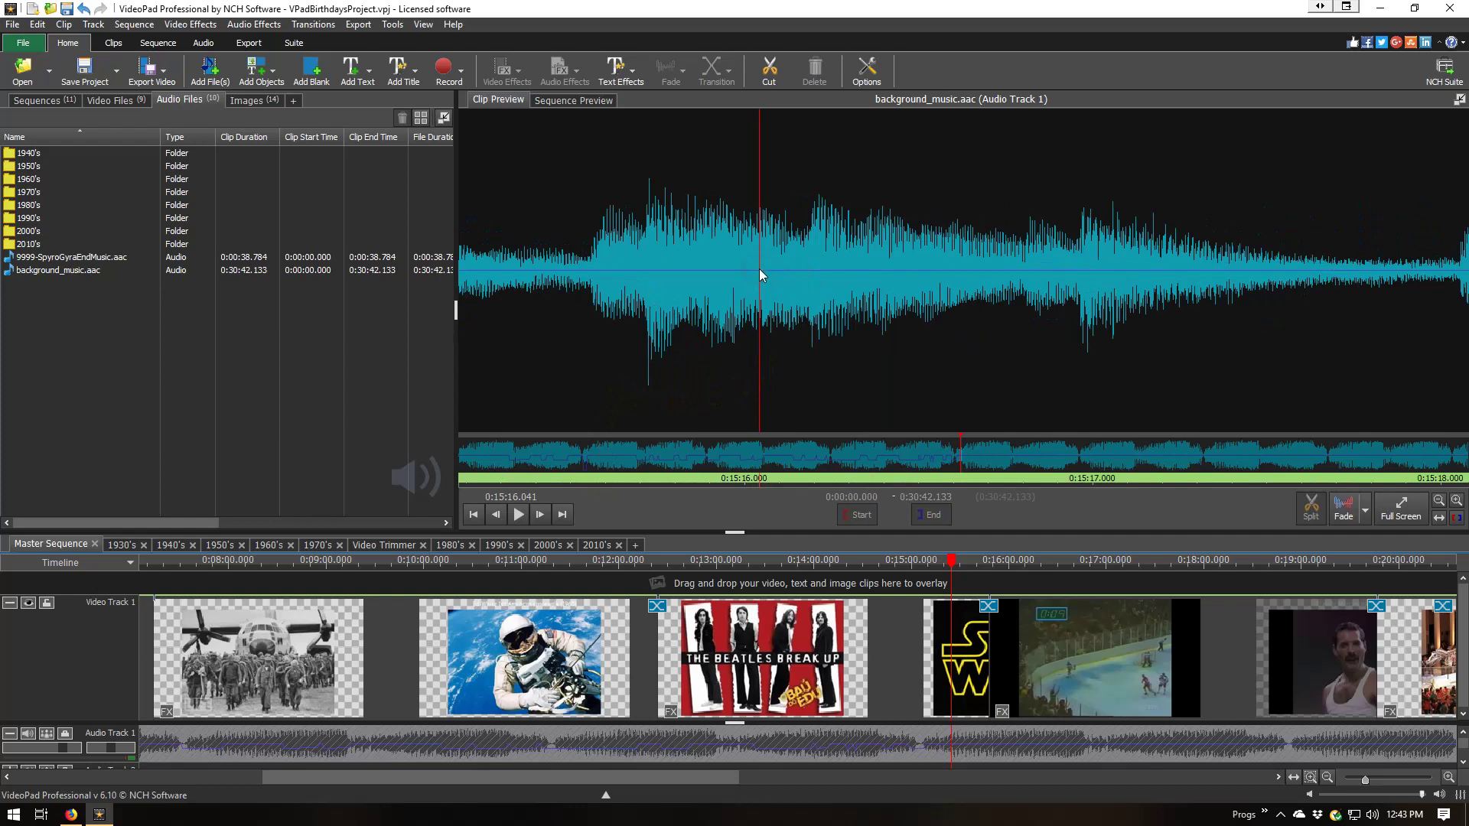
{"action": "left_click", "coordinate": [759, 271]}
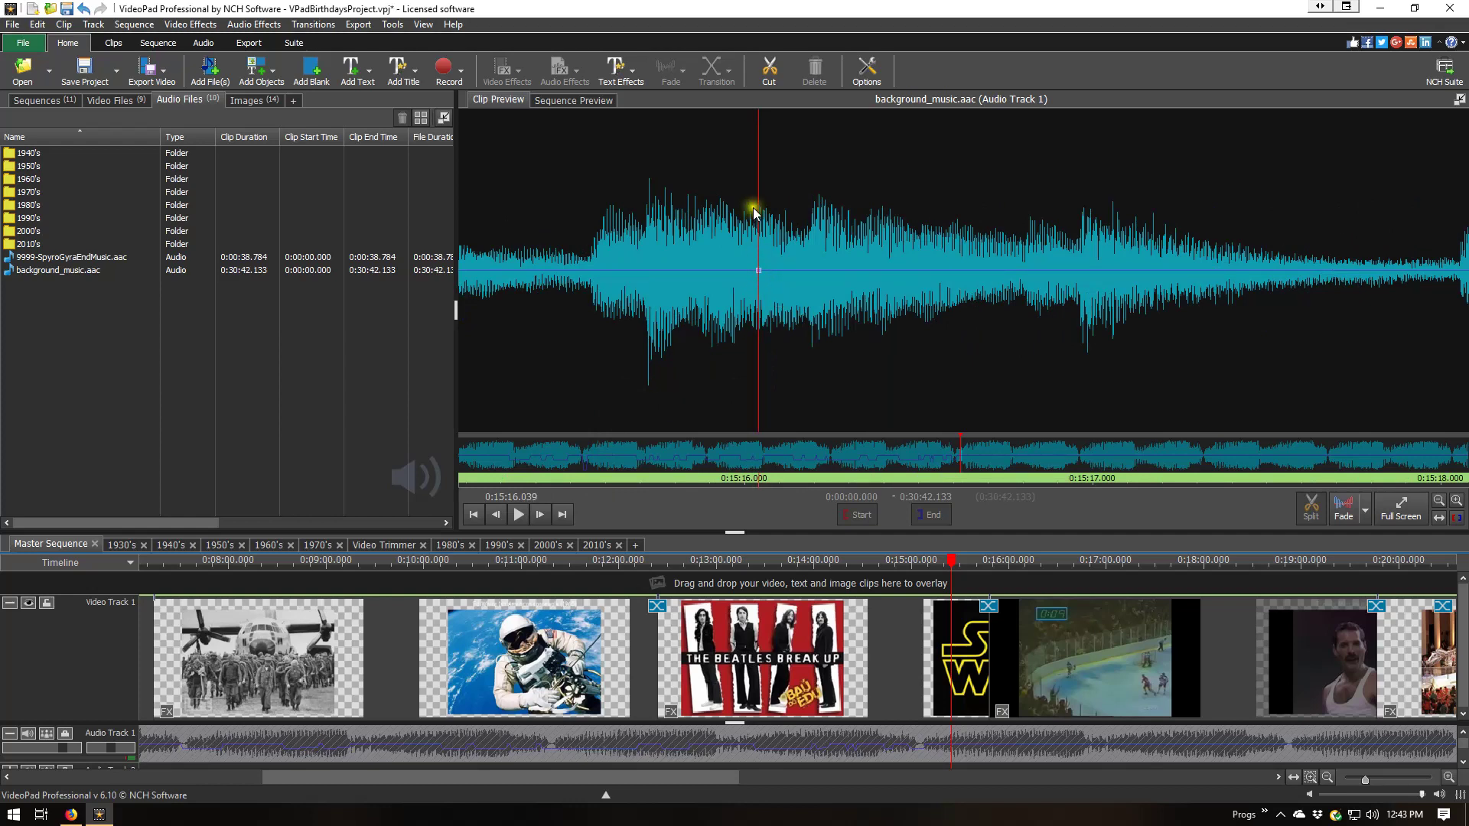
{"action": "left_click", "coordinate": [787, 274]}
Move the music preview position to 0:15:15.039
{"action": "left_click", "coordinate": [517, 501]}
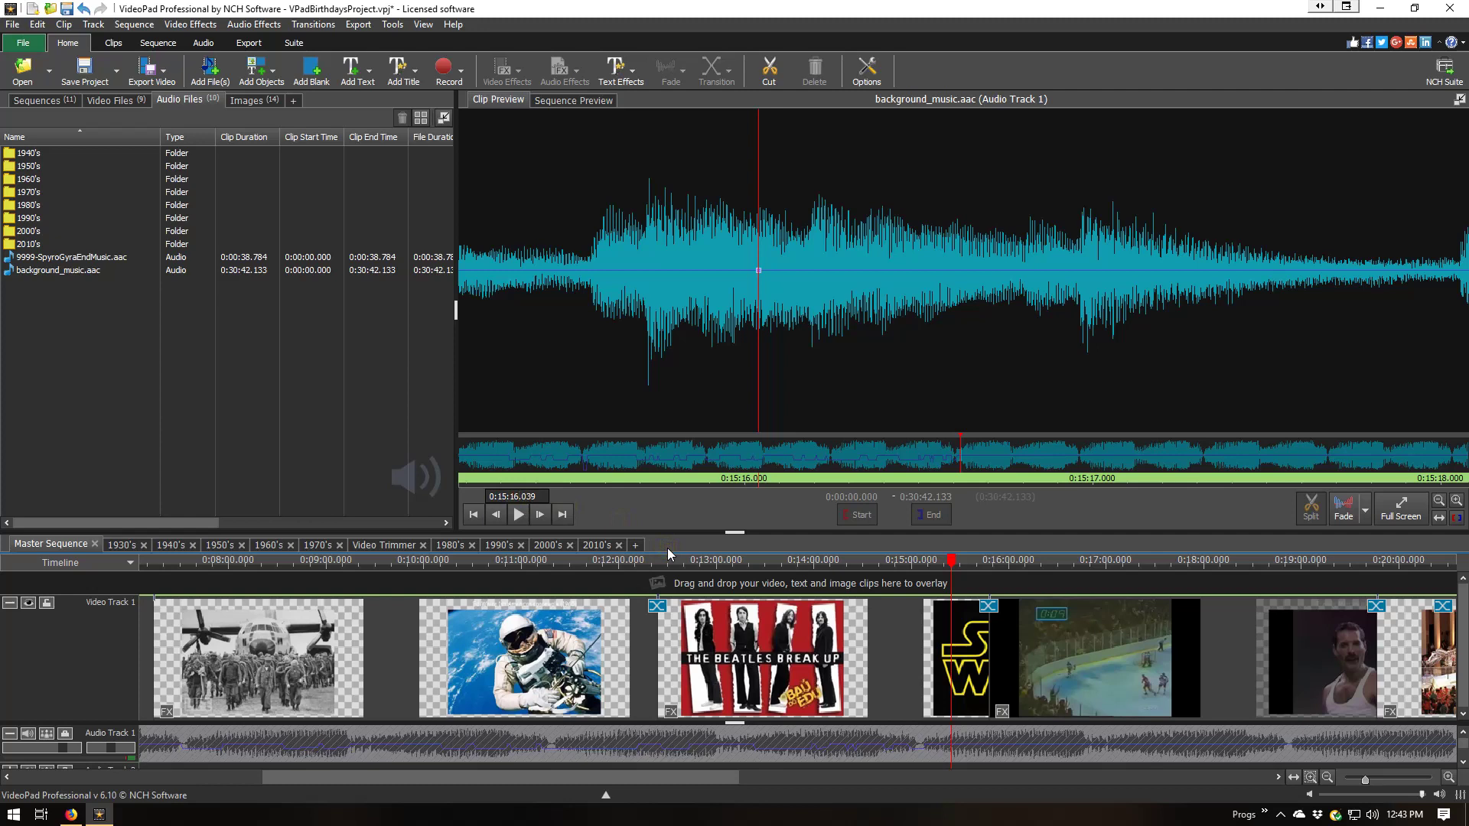
{"action": "key", "text": "Return"}
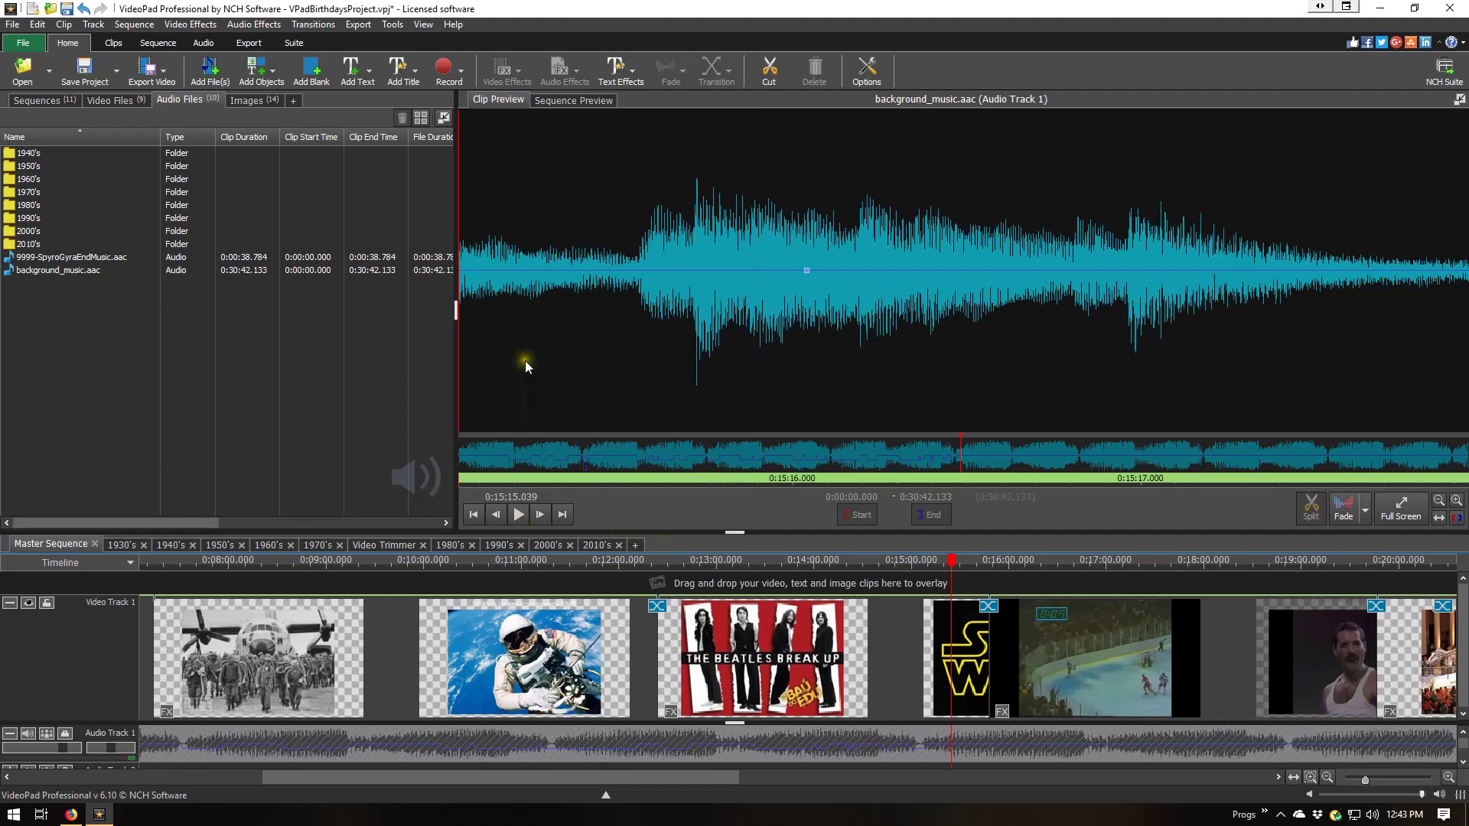
{"action": "scroll", "coordinate": [525, 360], "scroll_direction": "down", "scroll_amount": 1}
{"action": "scroll", "coordinate": [525, 360], "scroll_direction": "down", "scroll_amount": 1}
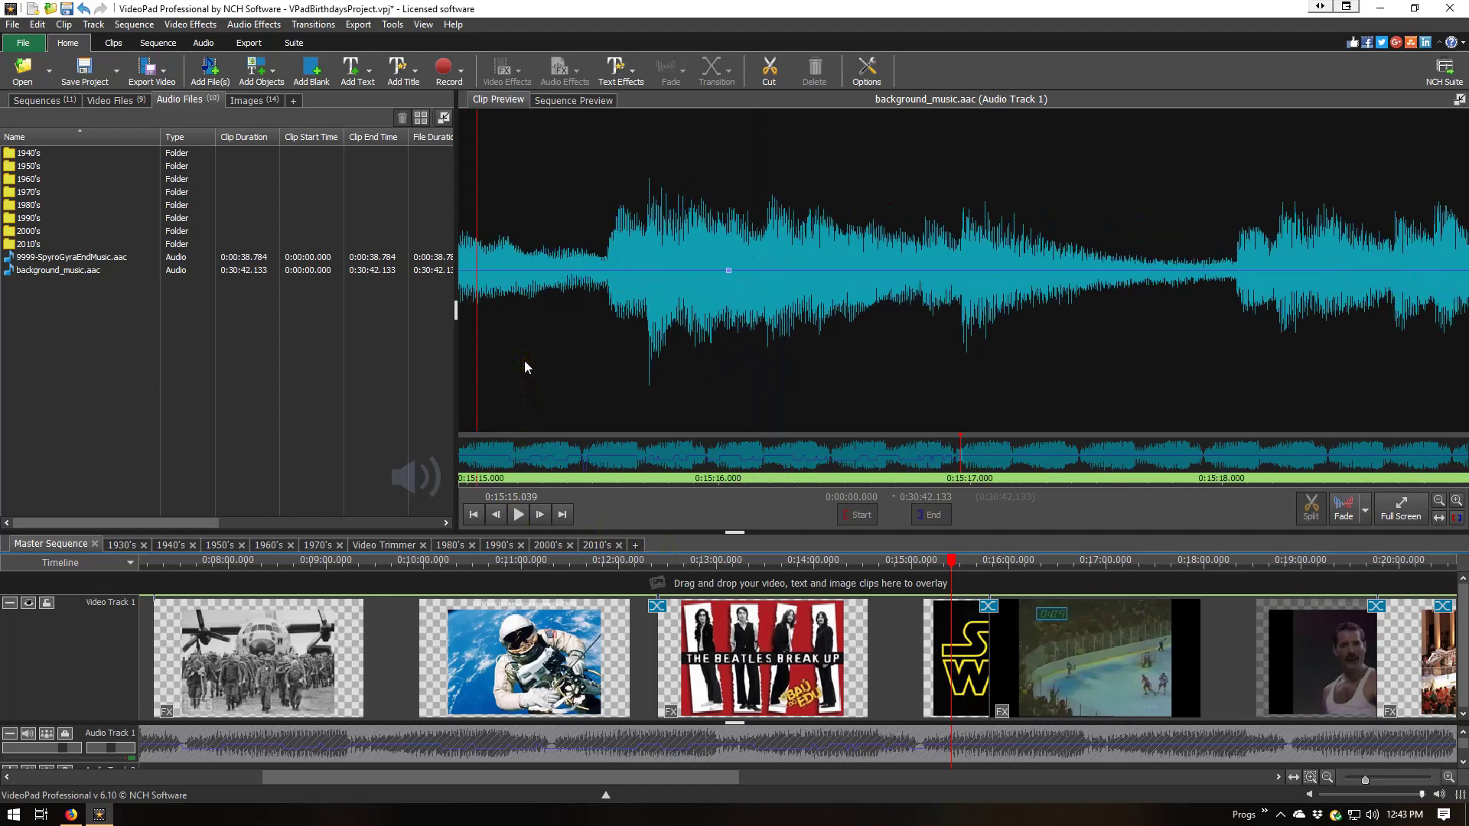
{"action": "scroll", "coordinate": [525, 361], "scroll_direction": "up", "scroll_amount": 3}
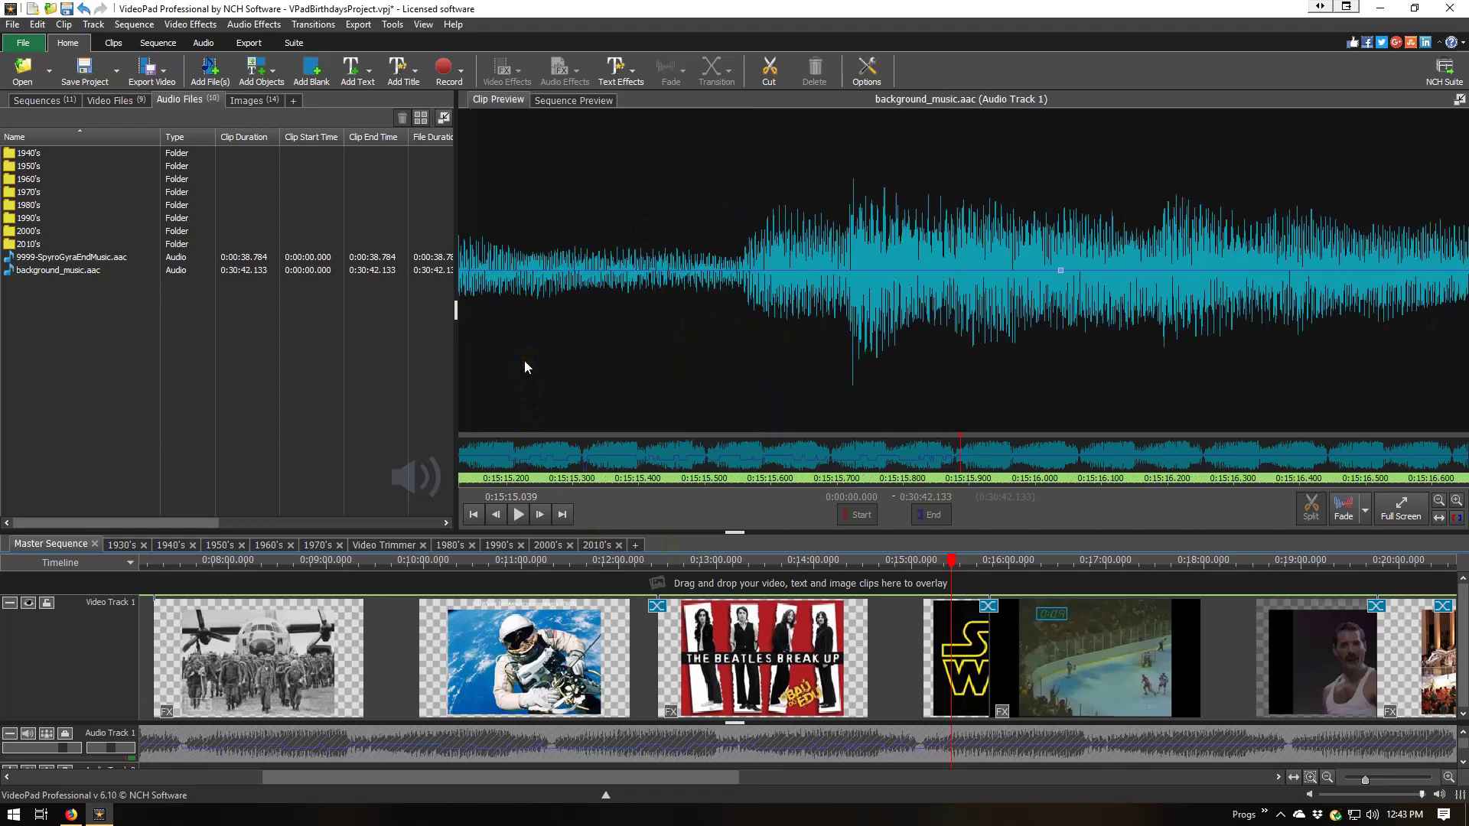
{"action": "left_click", "coordinate": [511, 497]}
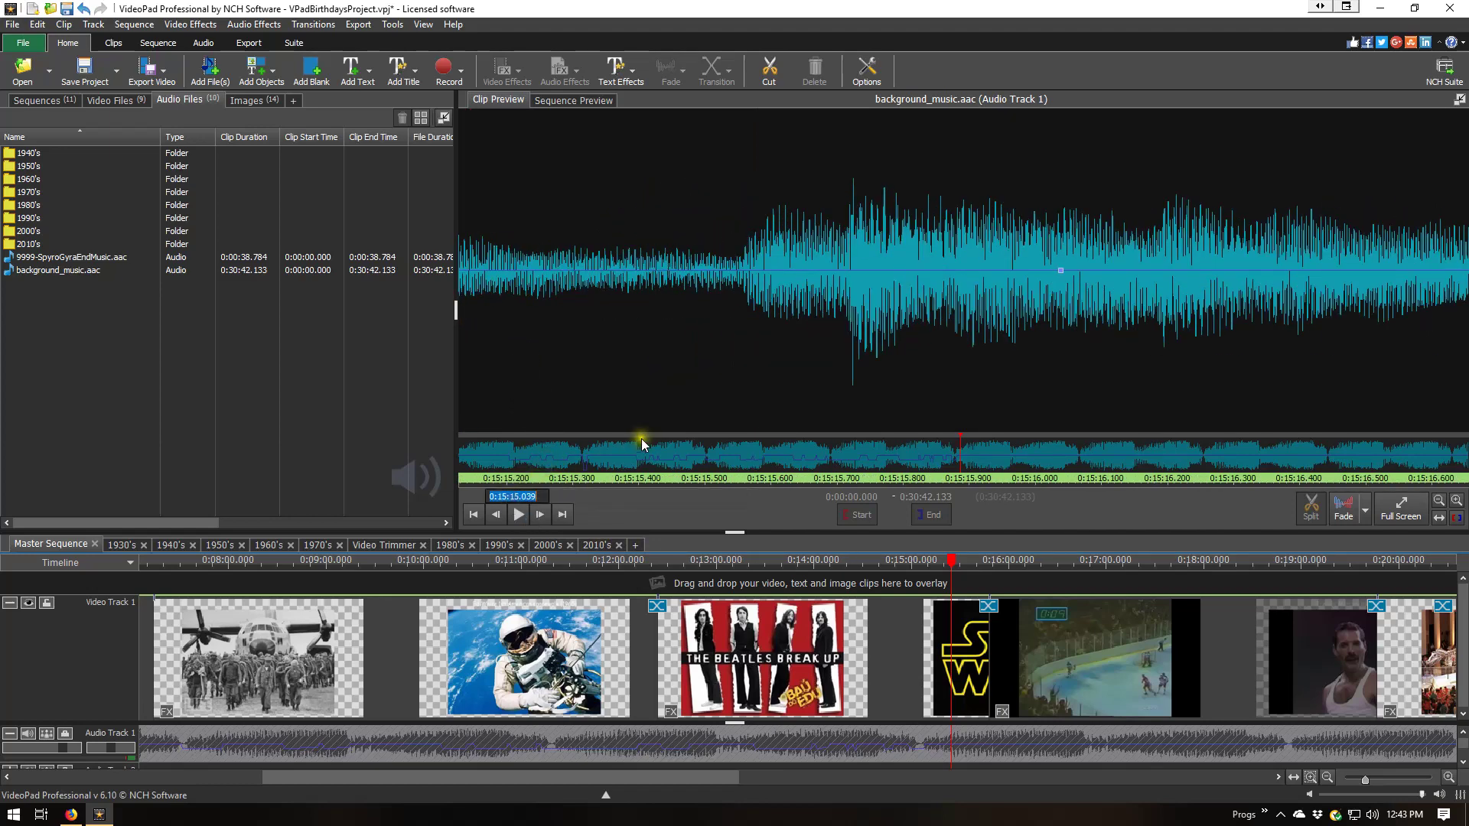
{"action": "scroll", "coordinate": [642, 444], "scroll_direction": "up", "scroll_amount": 1}
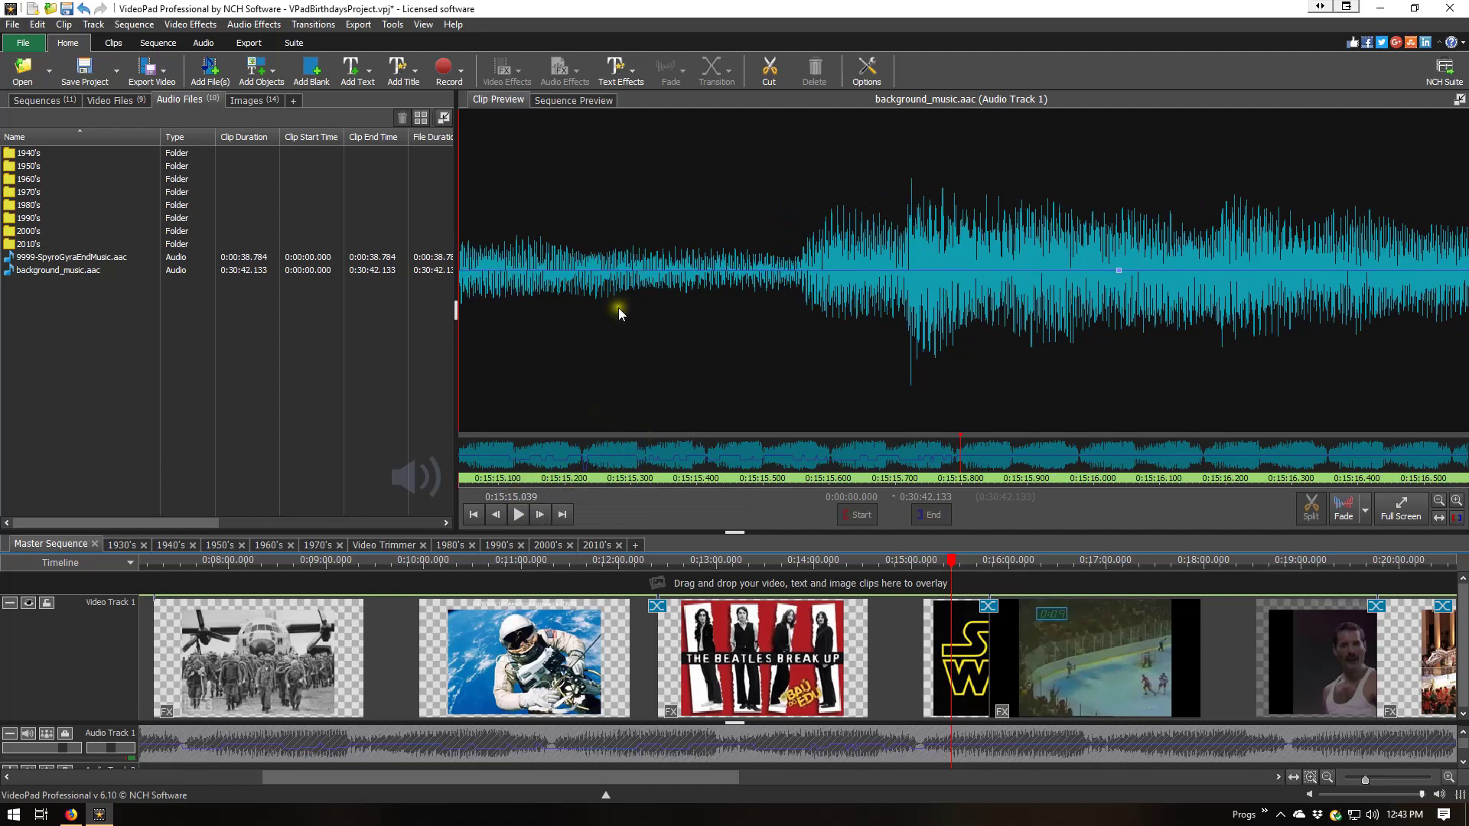
{"action": "scroll", "coordinate": [618, 309], "scroll_direction": "down", "scroll_amount": 3}
{"action": "scroll", "coordinate": [618, 307], "scroll_direction": "down", "scroll_amount": 2}
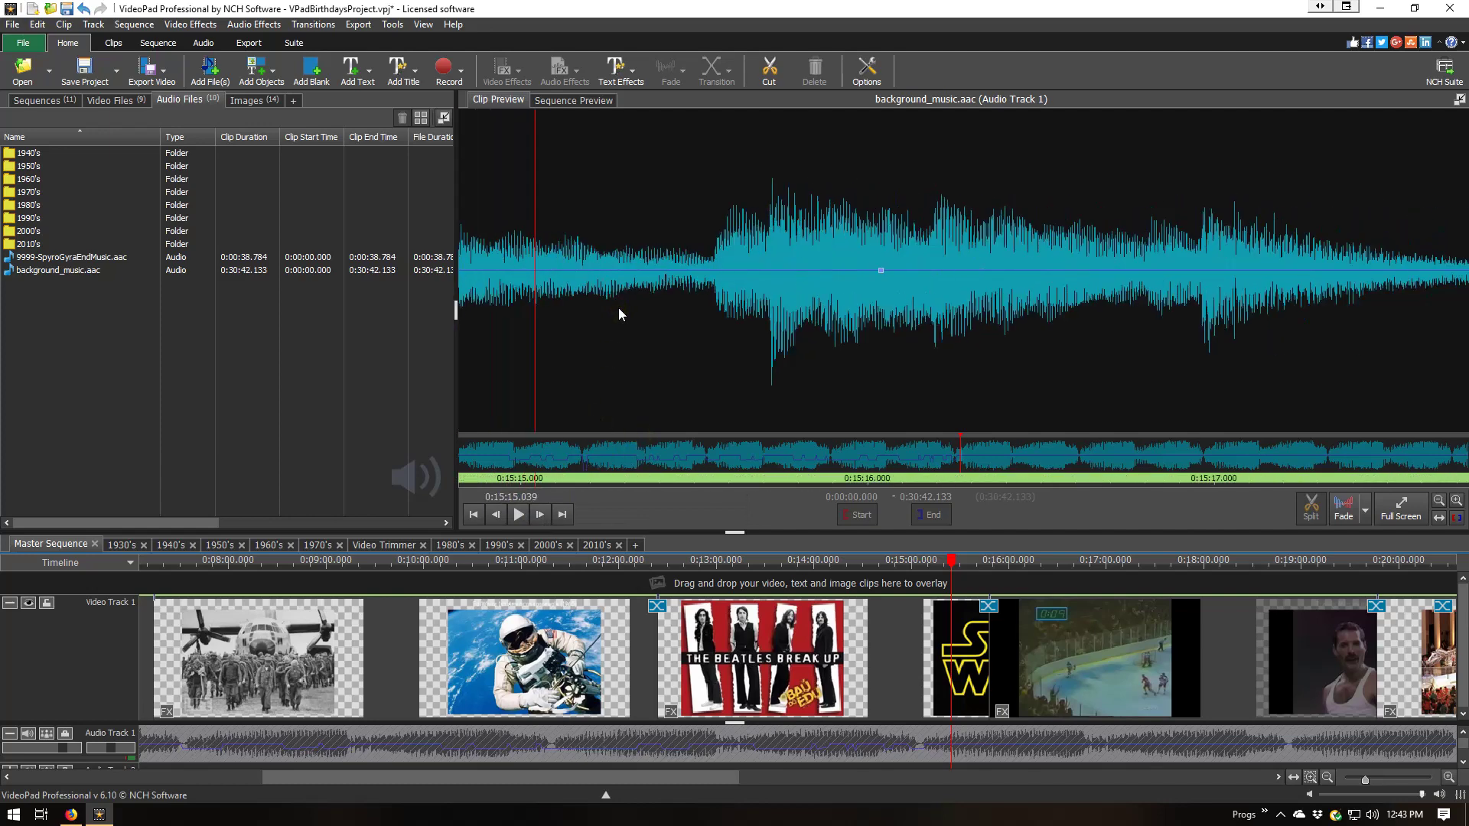
Add gain points on the volume line near 0:15:15.04 and one second later
{"action": "left_click", "coordinate": [550, 269]}
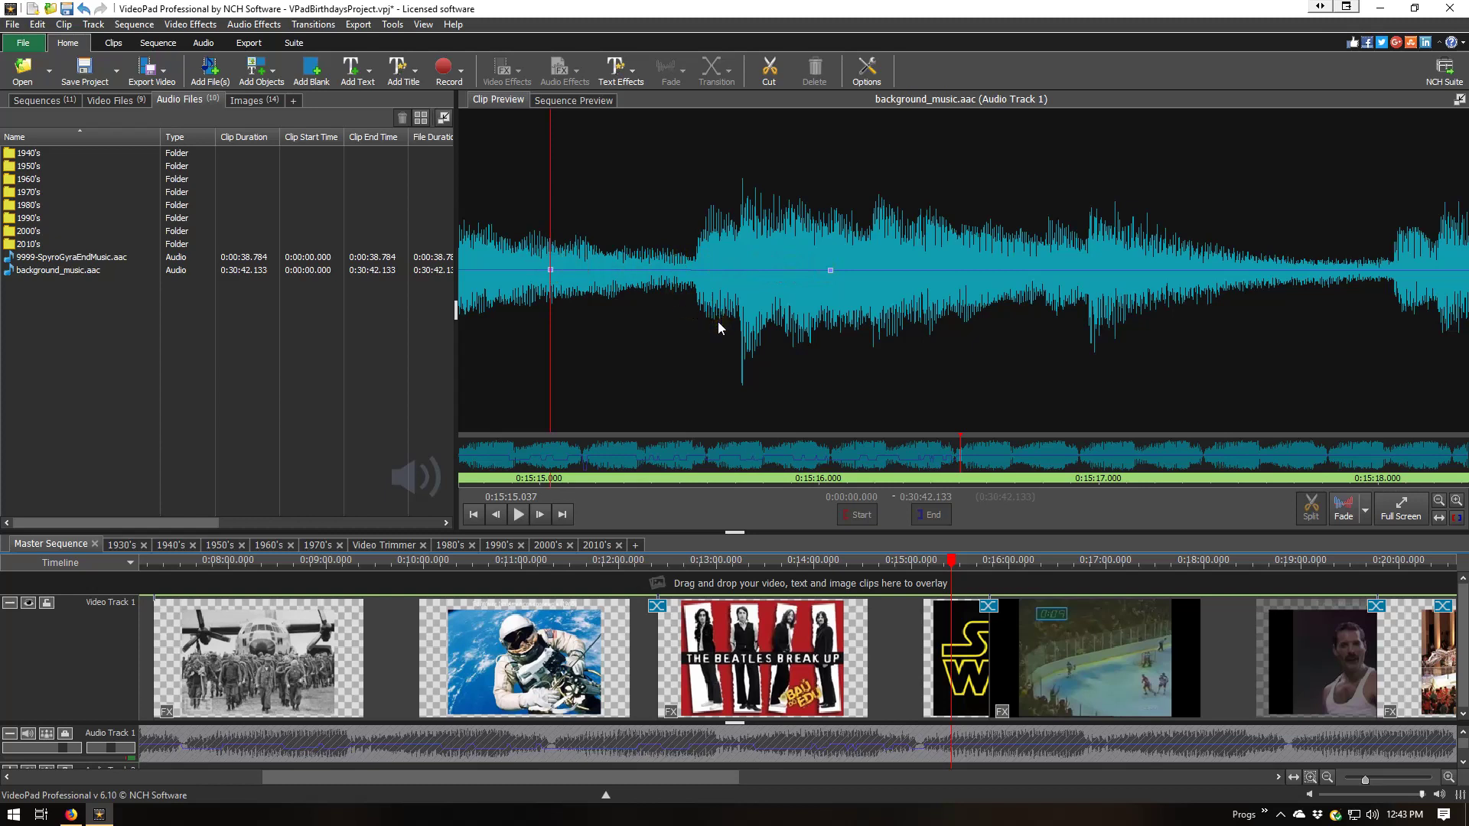
{"action": "left_click", "coordinate": [587, 285]}
{"action": "left_click", "coordinate": [825, 271]}
{"action": "left_click", "coordinate": [830, 269]}
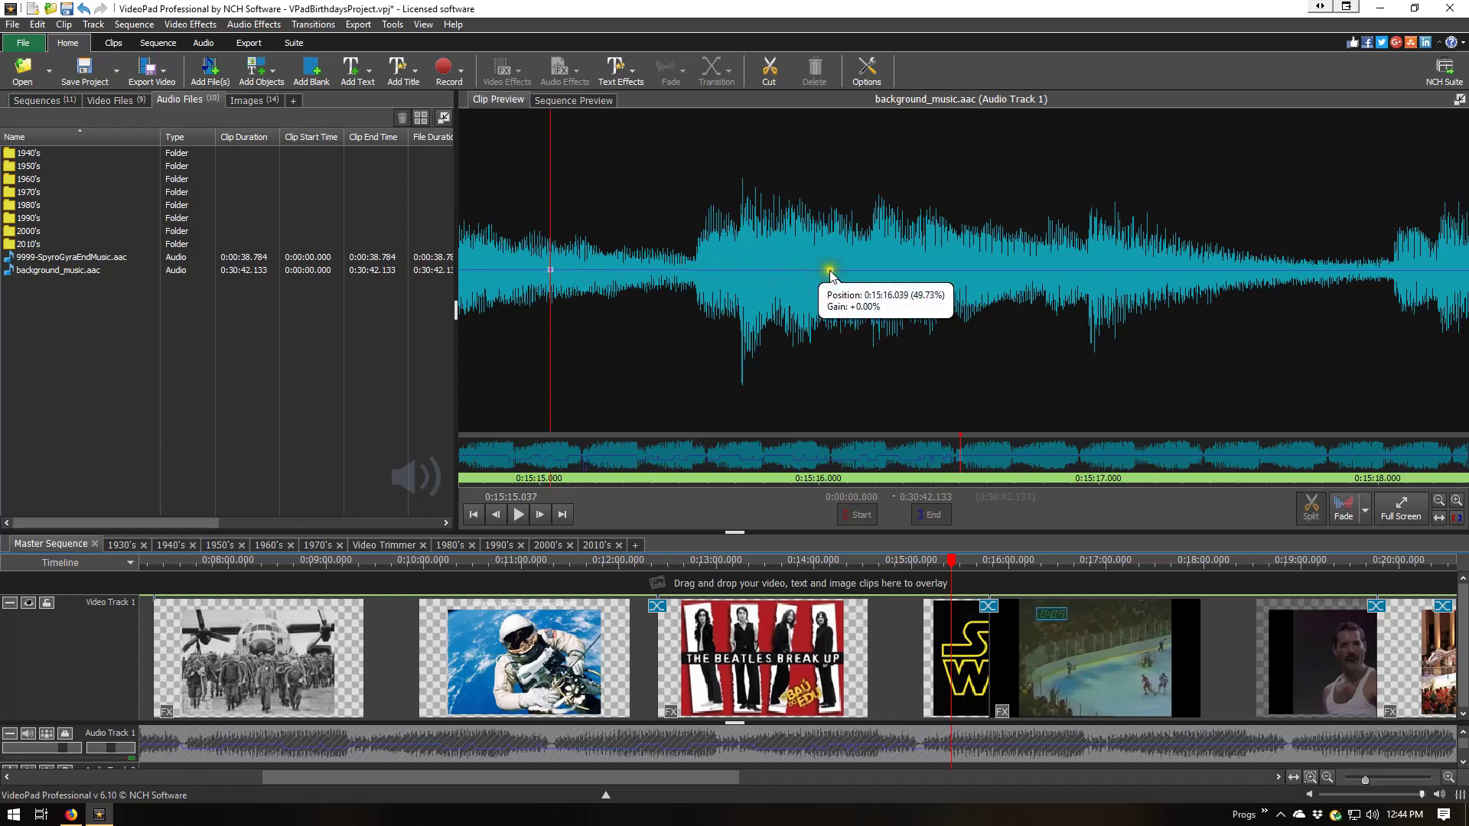
Drag the gain point at 0:15:16.034 down to -35.43%
{"action": "left_click", "coordinate": [830, 270]}
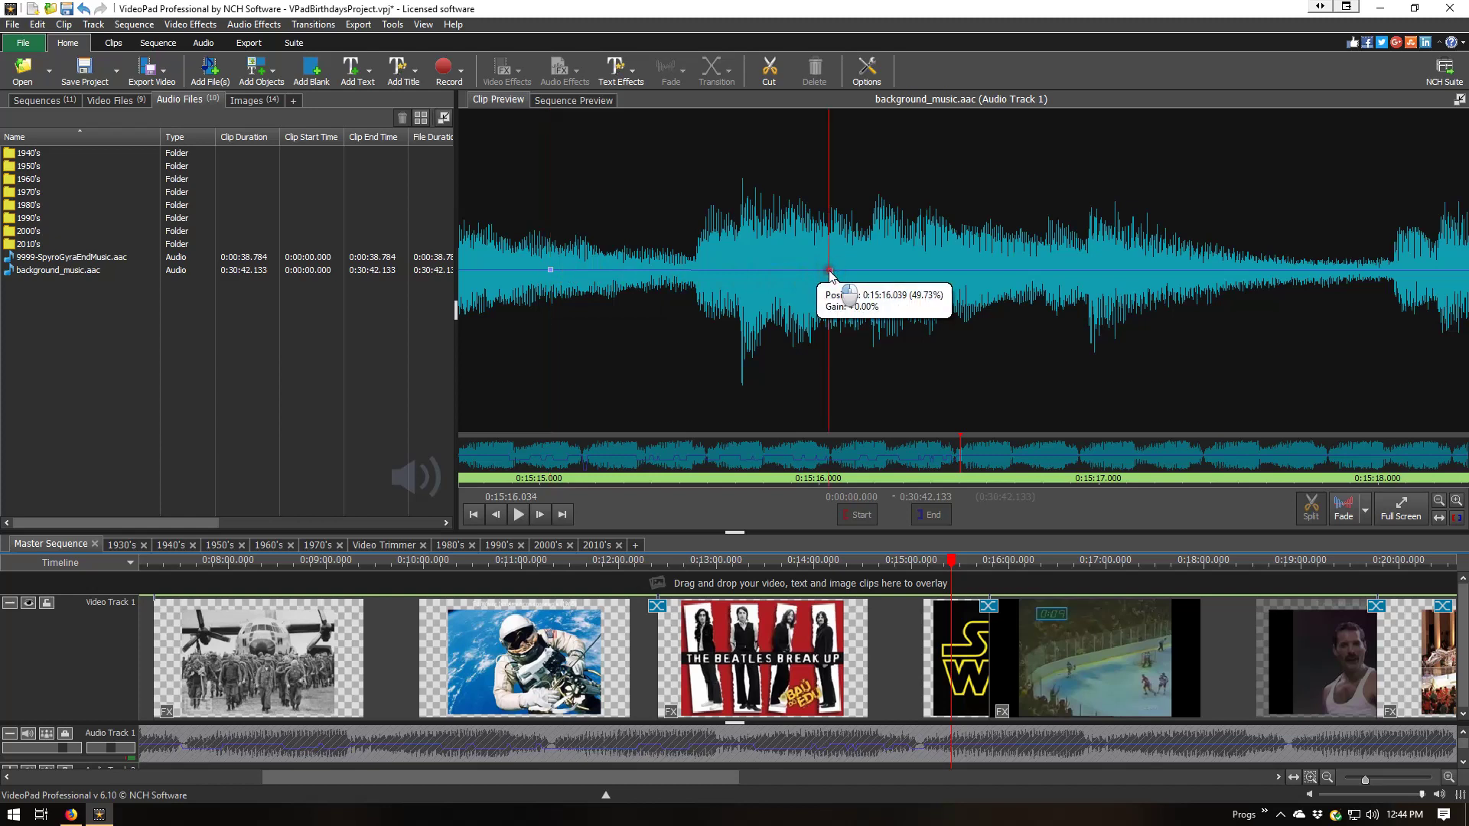
{"action": "left_click_drag", "start_coordinate": [830, 271], "coordinate": [832, 329]}
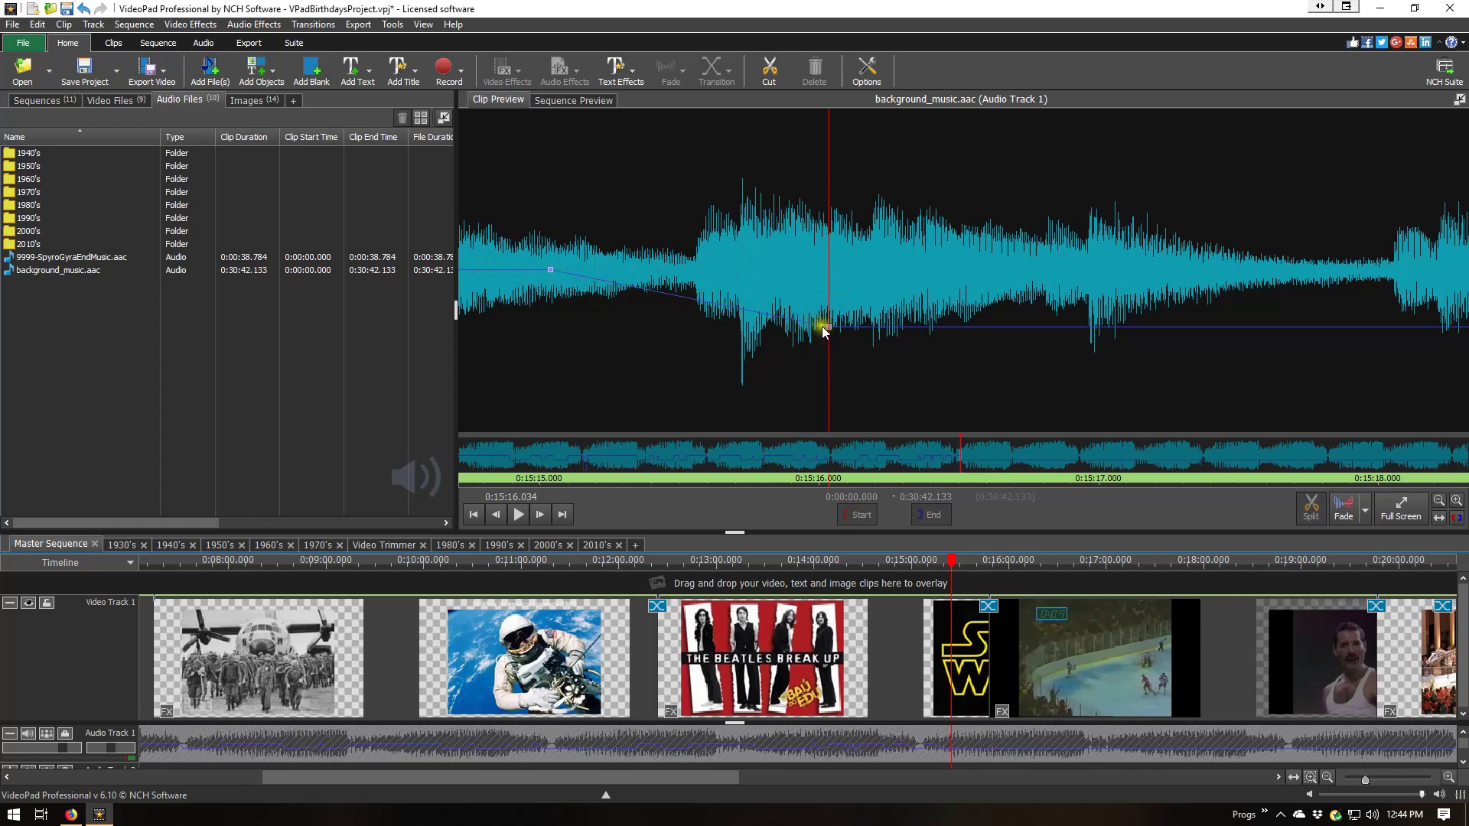
{"action": "mouse_move", "coordinate": [829, 329]}
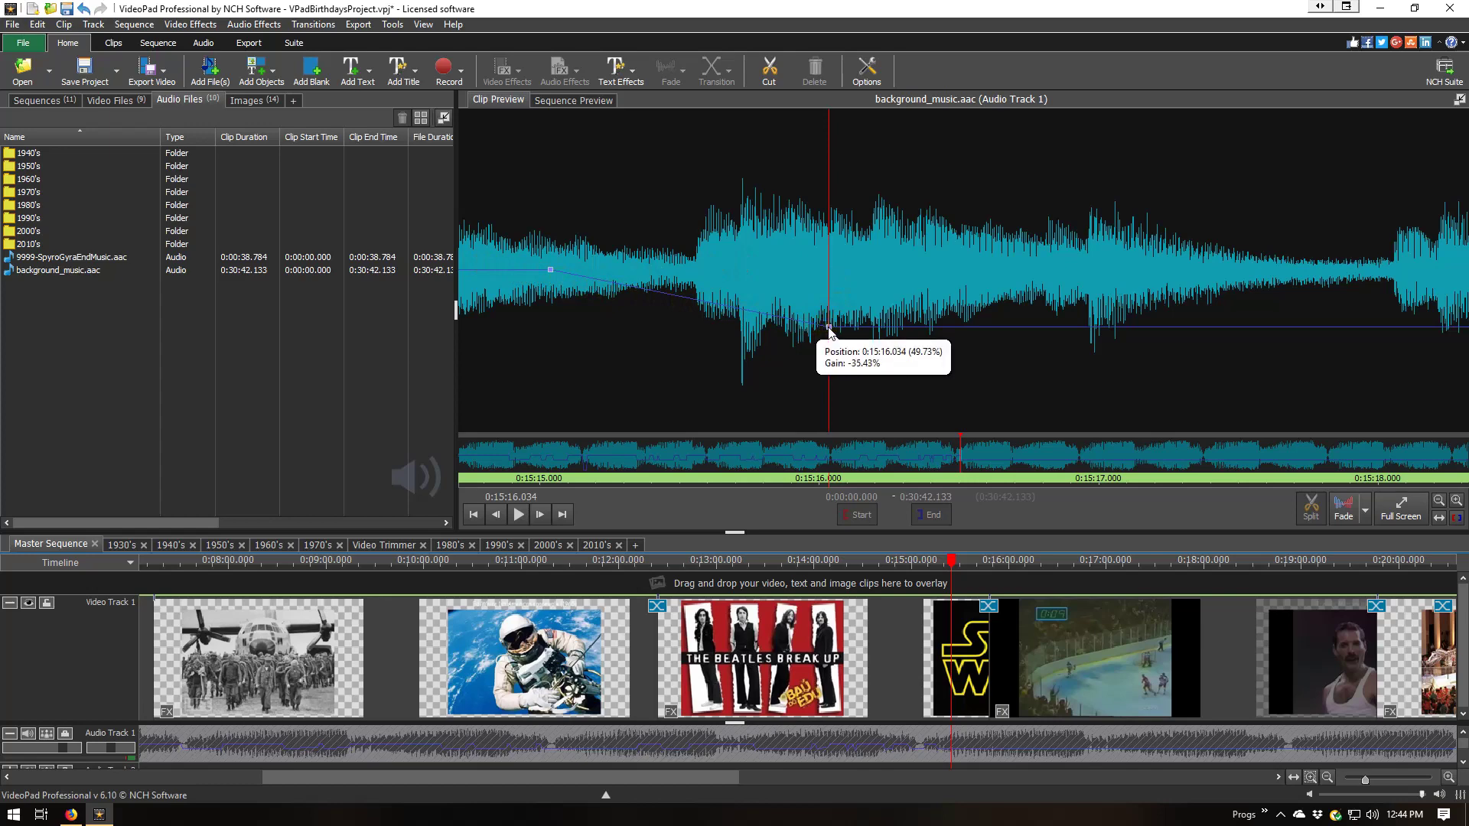
{"action": "scroll", "coordinate": [830, 329], "scroll_direction": "down", "scroll_amount": 3}
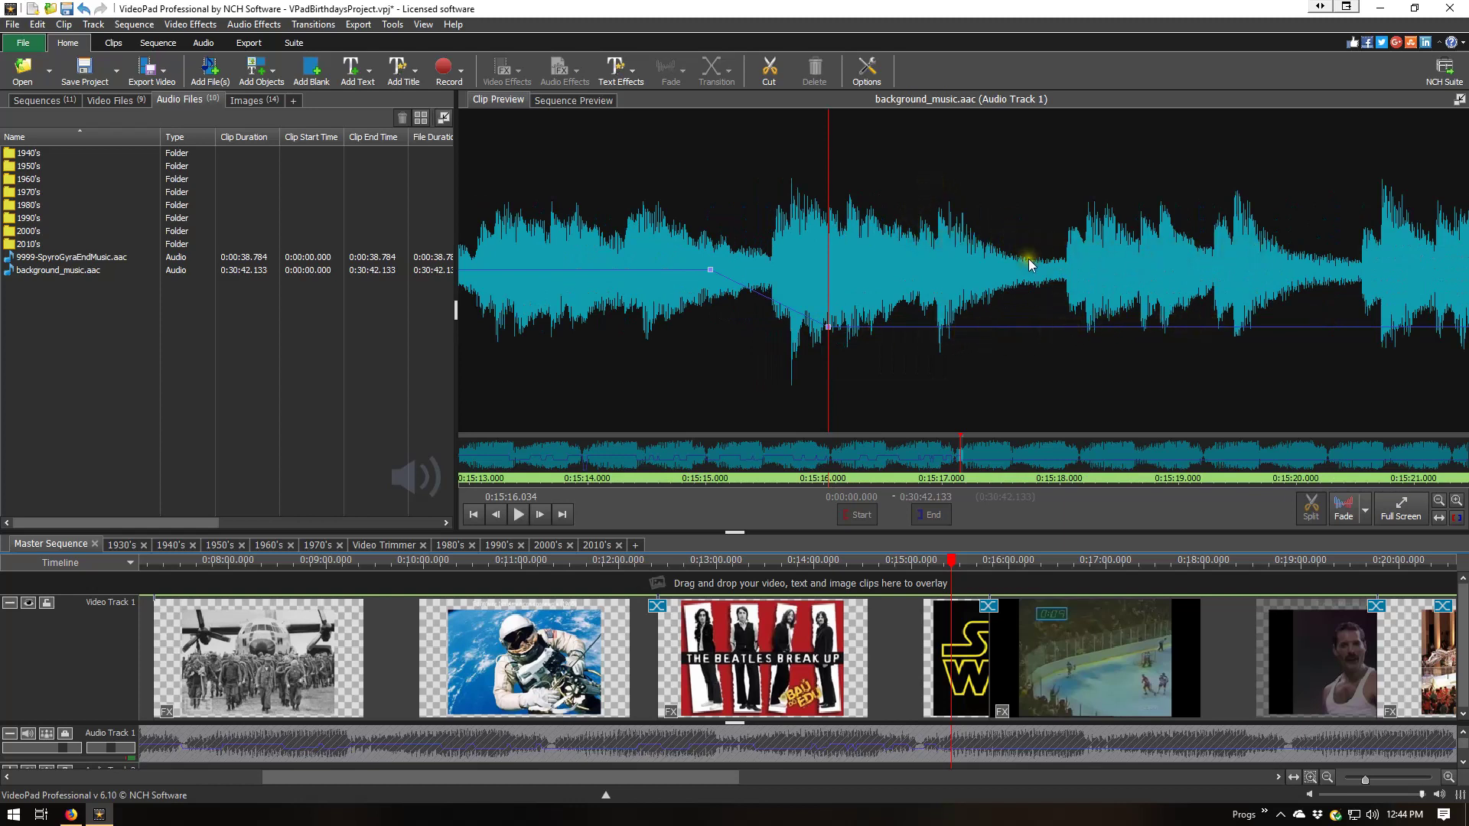
Enter 0:15:22.880 as the background music's preview position
{"action": "left_click", "coordinate": [514, 497]}
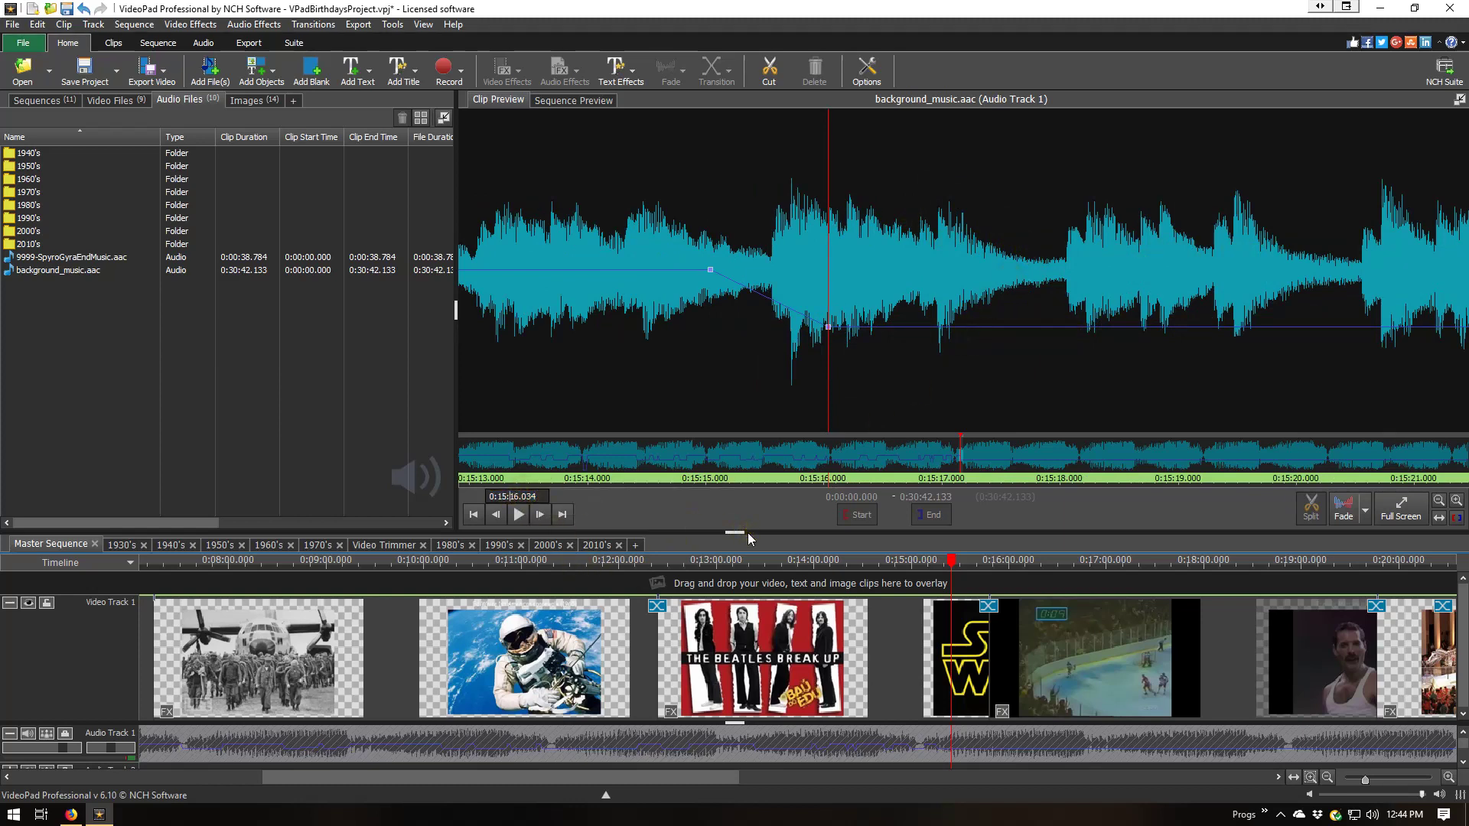
{"action": "type", "text": "6"}
{"action": "key", "text": "BackSpace"}
{"action": "key", "text": "BackSpace"}
{"action": "type", "text": "22"}
{"action": "key", "text": "BackSpace"}
{"action": "key", "text": "BackSpace"}
{"action": "key", "text": "BackSpace"}
{"action": "type", "text": "88"}
{"action": "key", "text": "Return"}
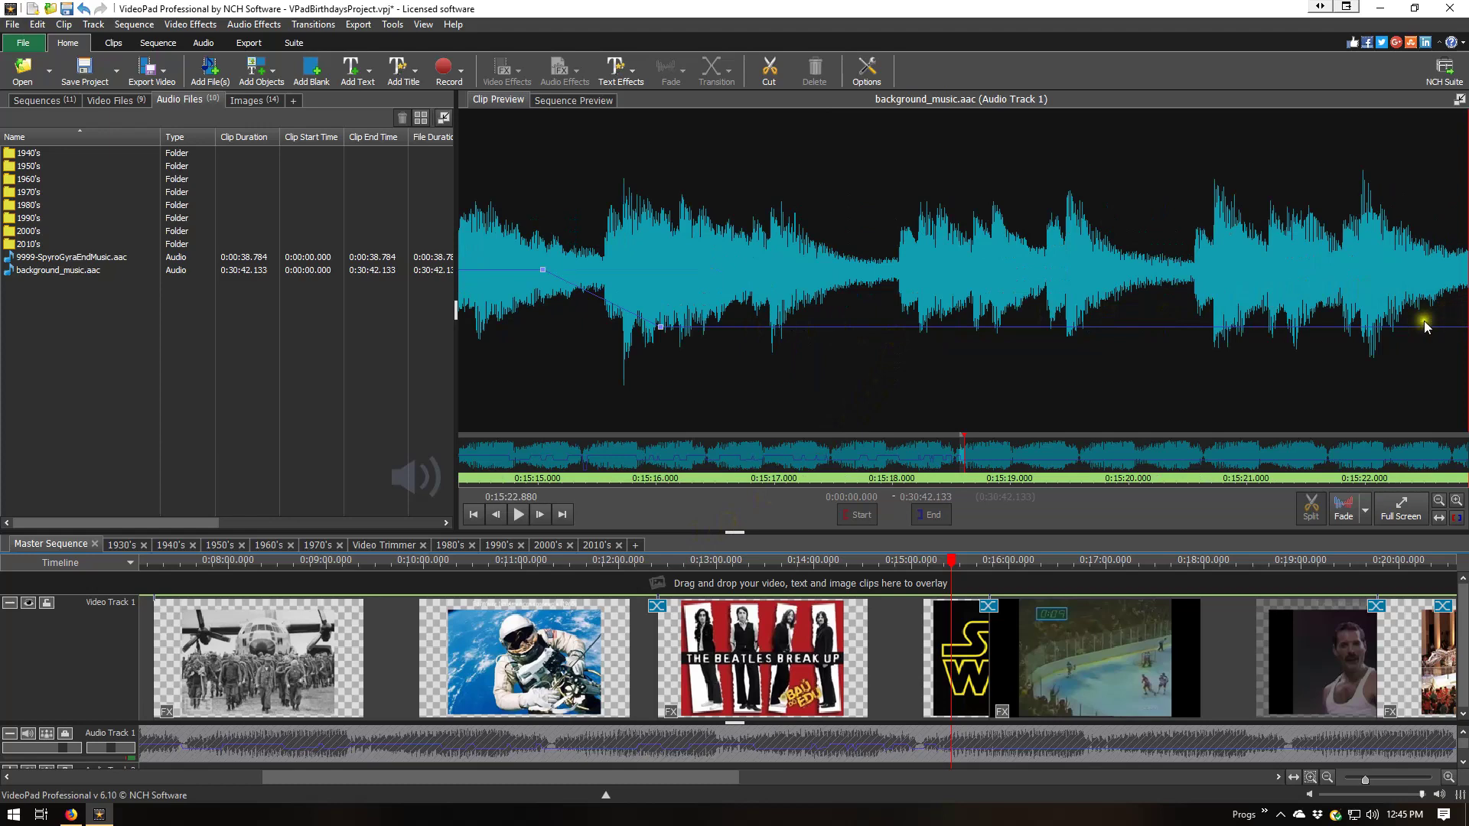
{"action": "scroll", "coordinate": [1350, 314], "scroll_direction": "down", "scroll_amount": 2}
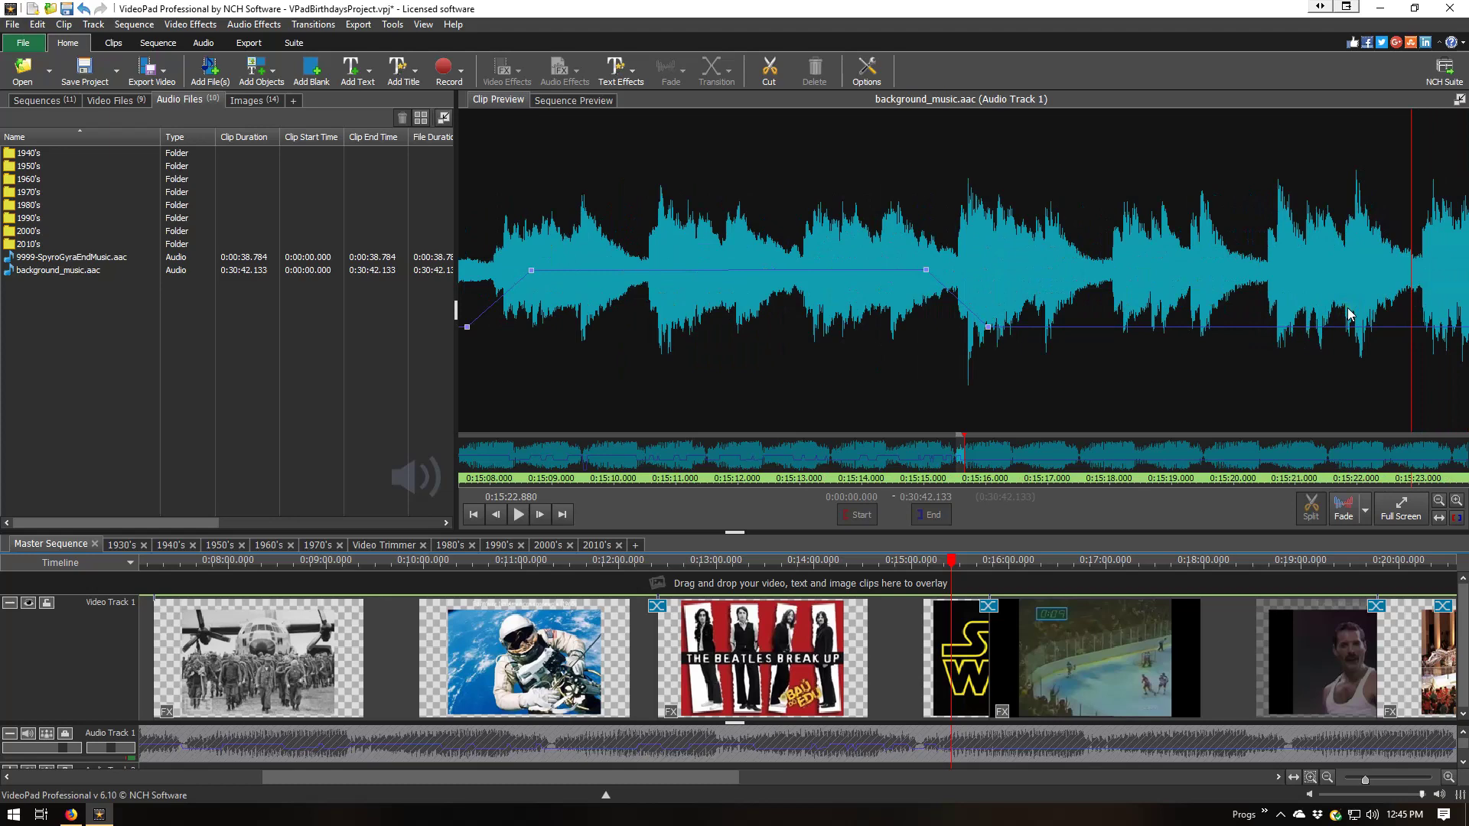
Create a gain point at about 0:15:22.874 and drag it down to -35.43%
{"action": "scroll", "coordinate": [1350, 313], "scroll_direction": "up", "scroll_amount": 4}
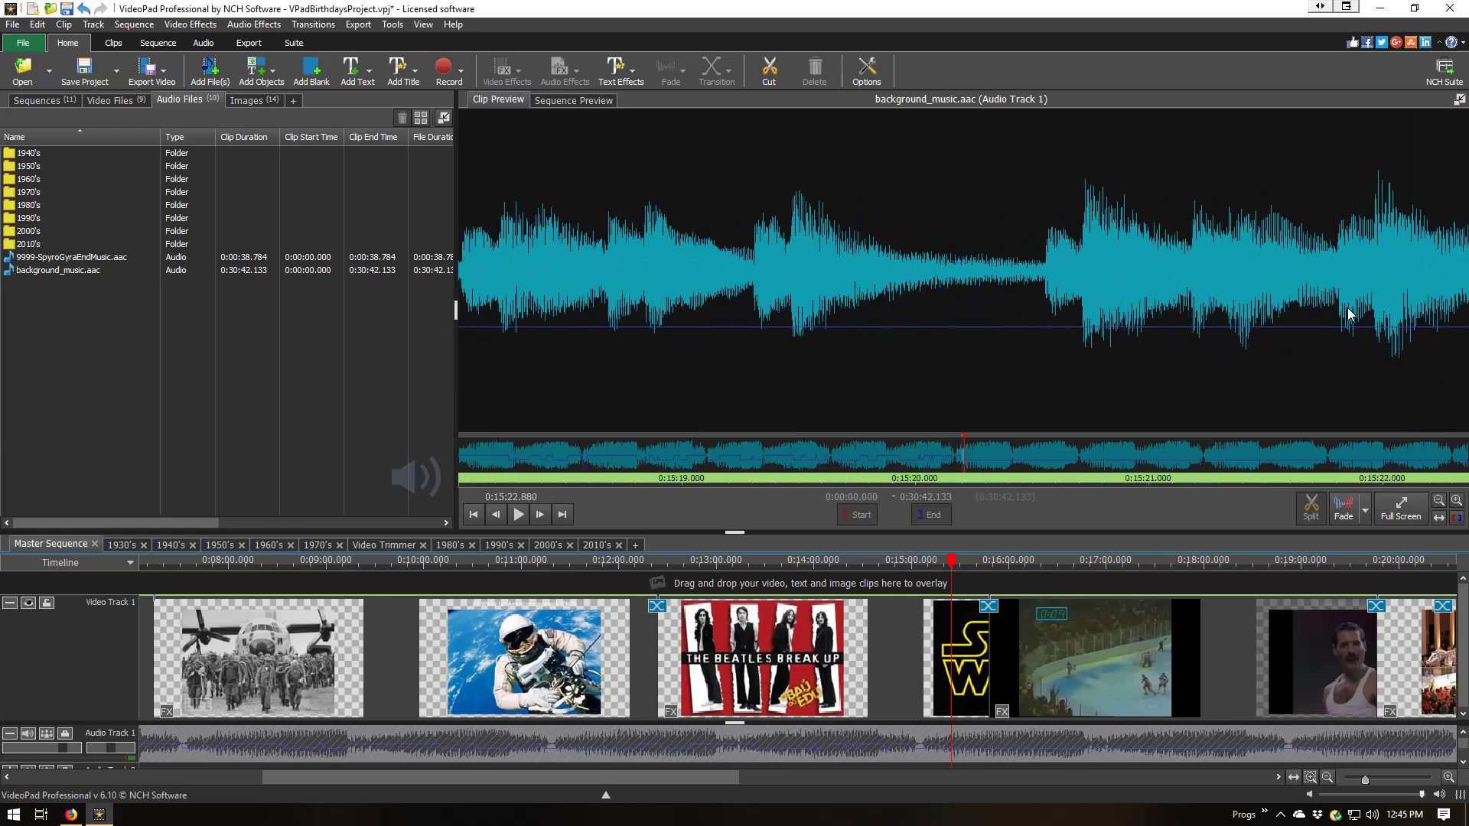
{"action": "left_click", "coordinate": [512, 496]}
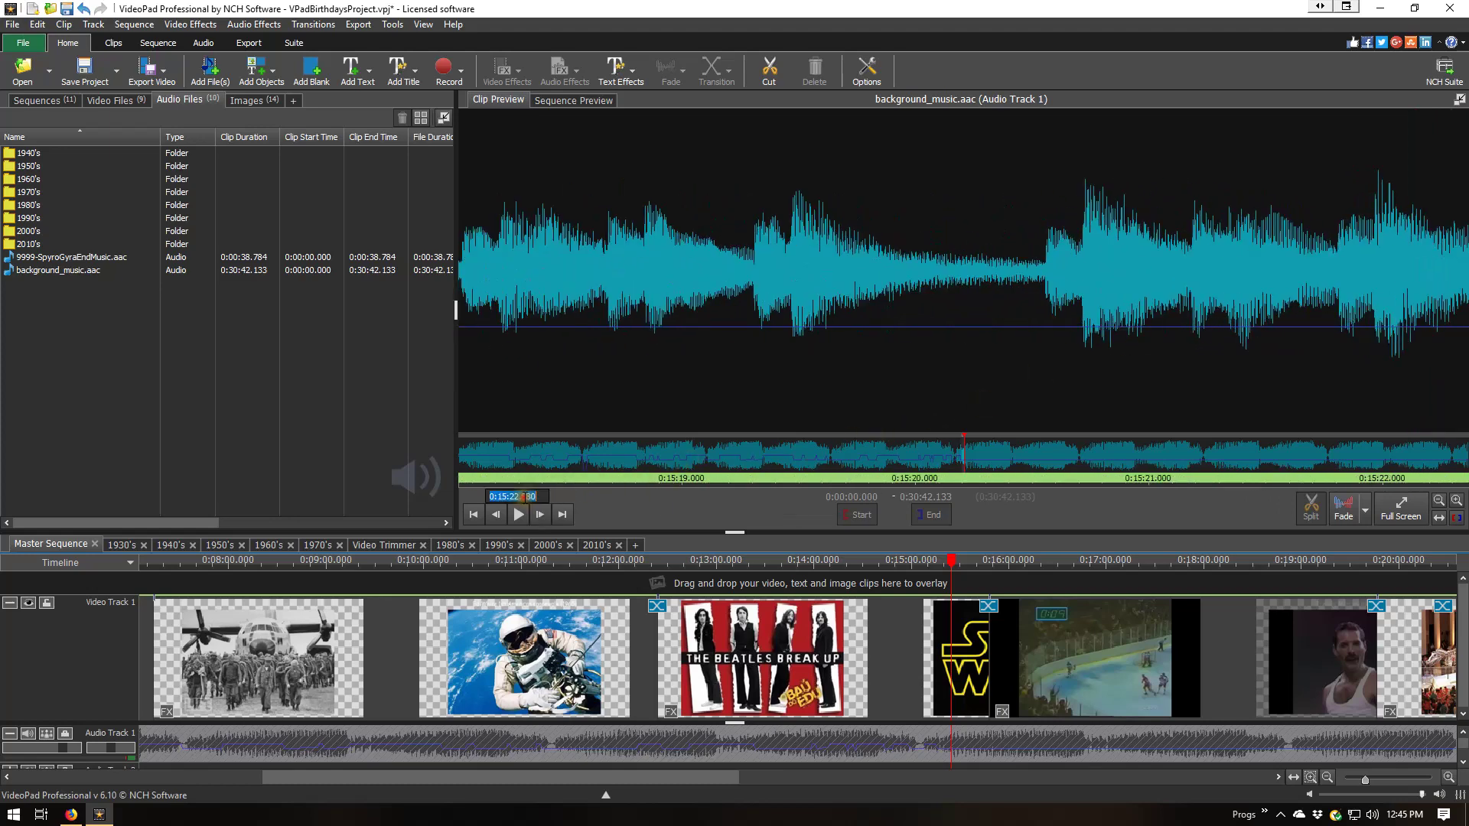
{"action": "left_click", "coordinate": [580, 466]}
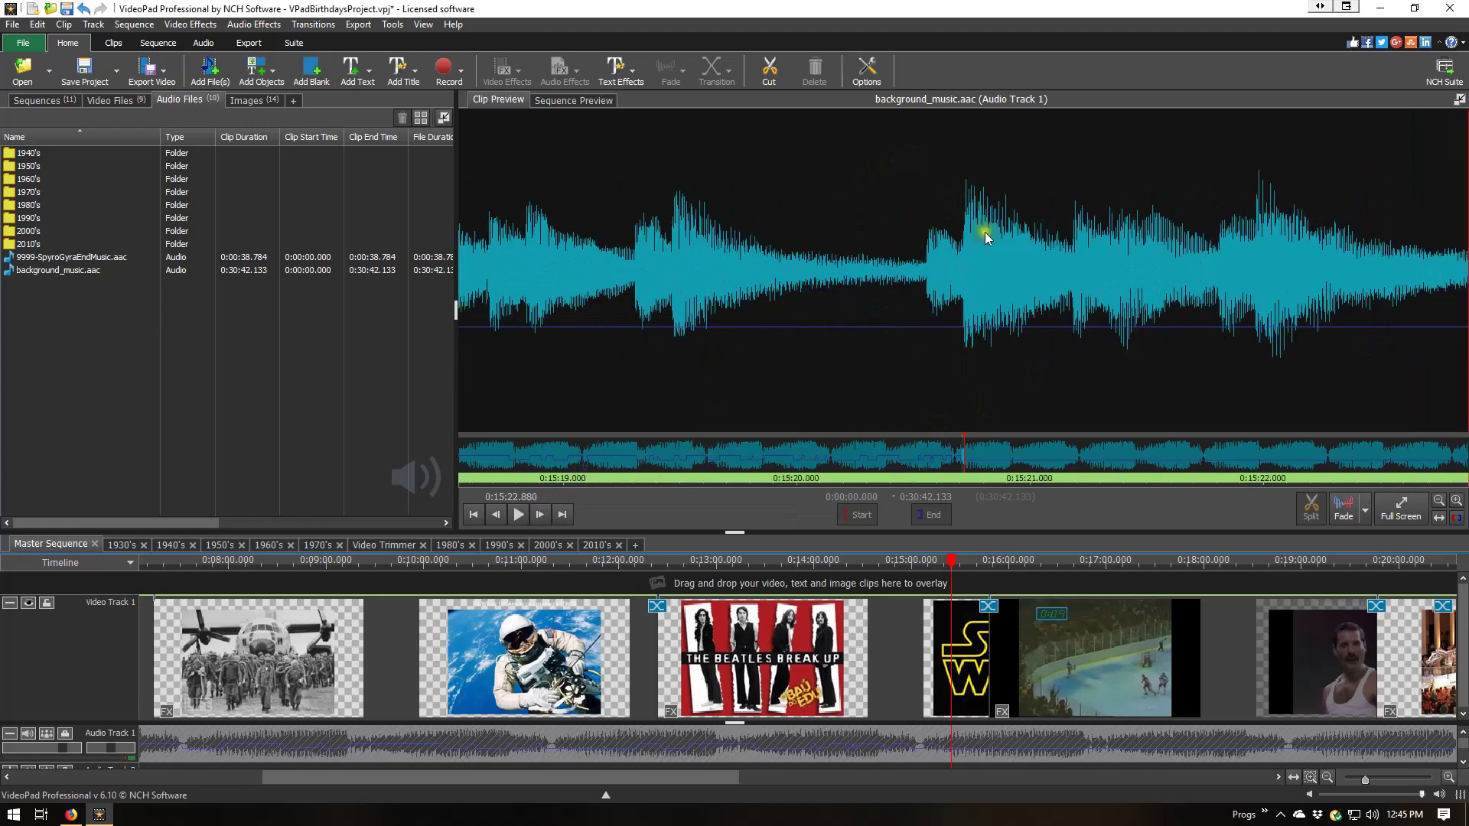
{"action": "scroll", "coordinate": [905, 261], "scroll_direction": "down", "scroll_amount": 3}
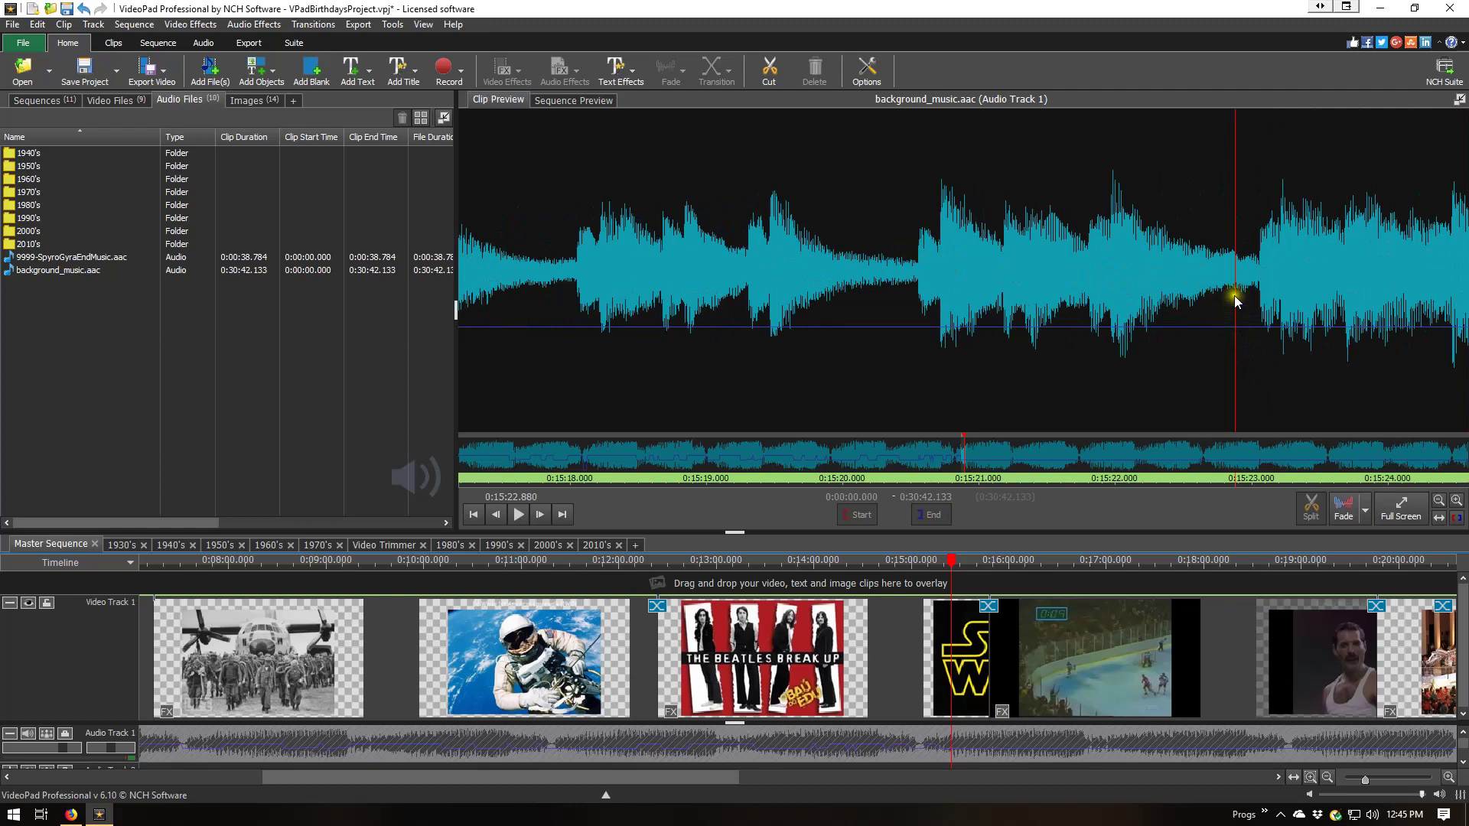
{"action": "left_click_drag", "start_coordinate": [1237, 326], "coordinate": [1237, 275]}
{"action": "mouse_move", "coordinate": [1237, 276]}
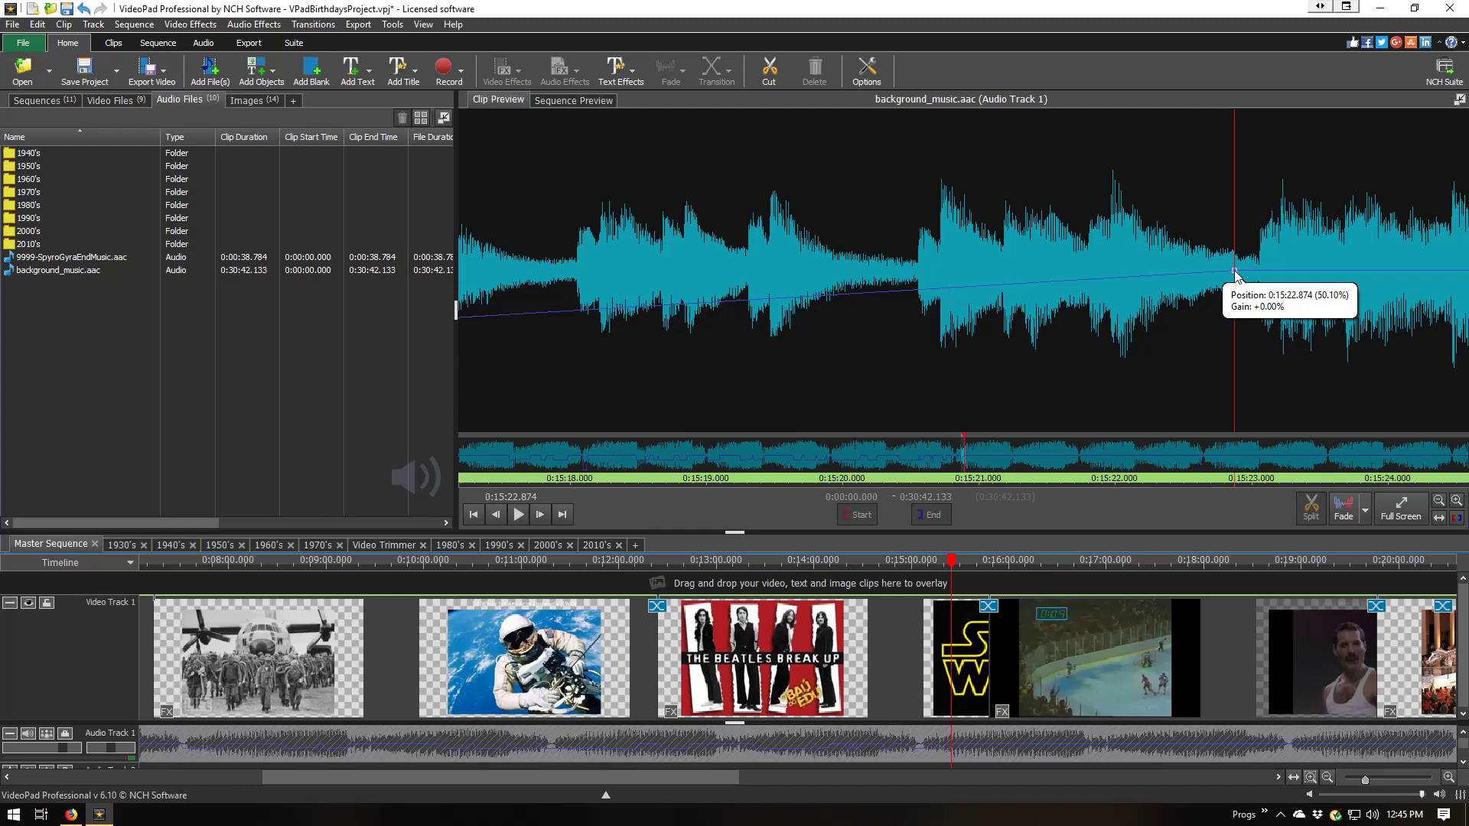
{"action": "left_click_drag", "start_coordinate": [1234, 272], "coordinate": [1233, 327]}
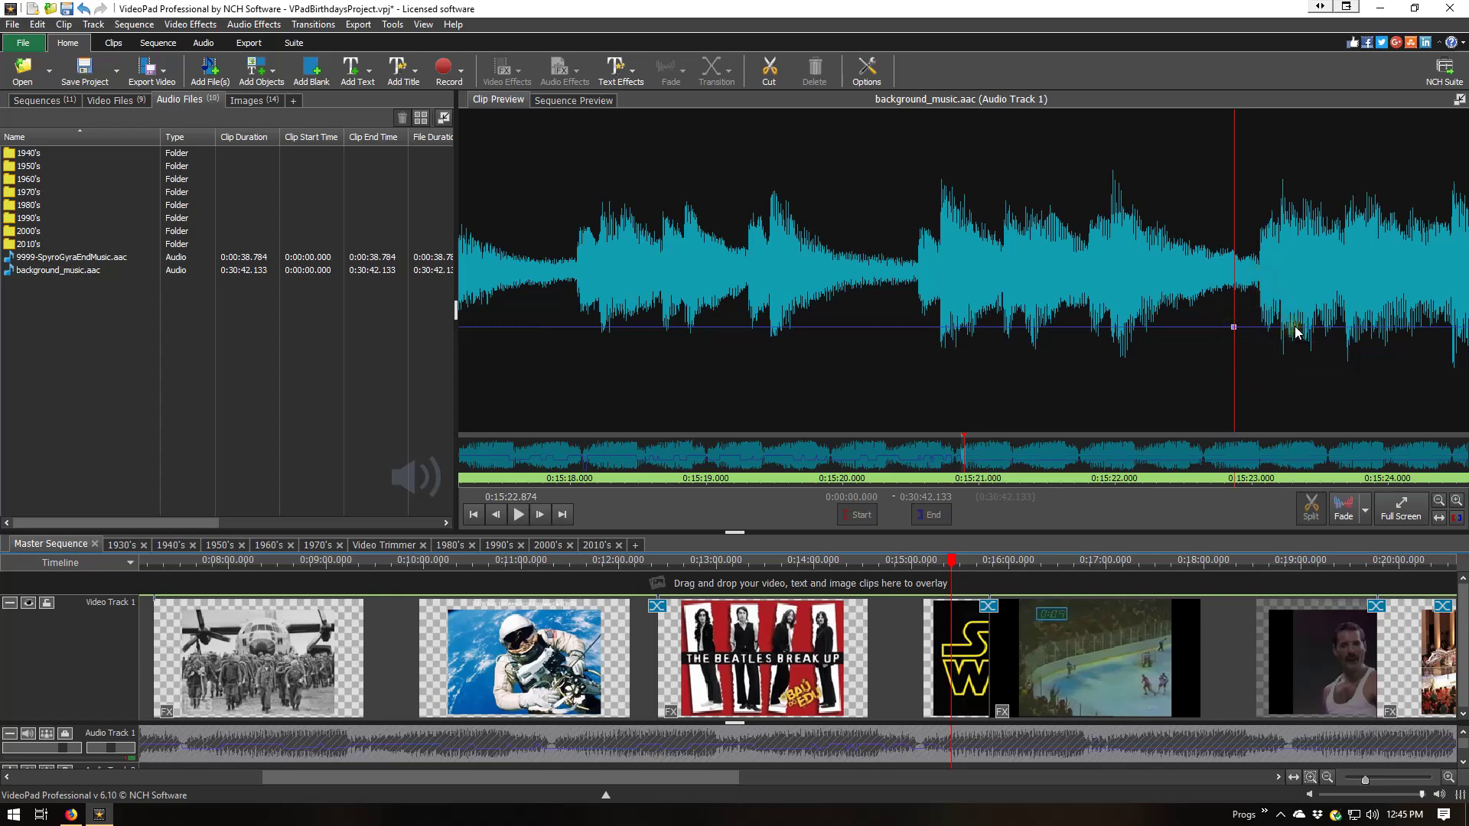
{"action": "scroll", "coordinate": [1295, 330], "scroll_direction": "down", "scroll_amount": 4}
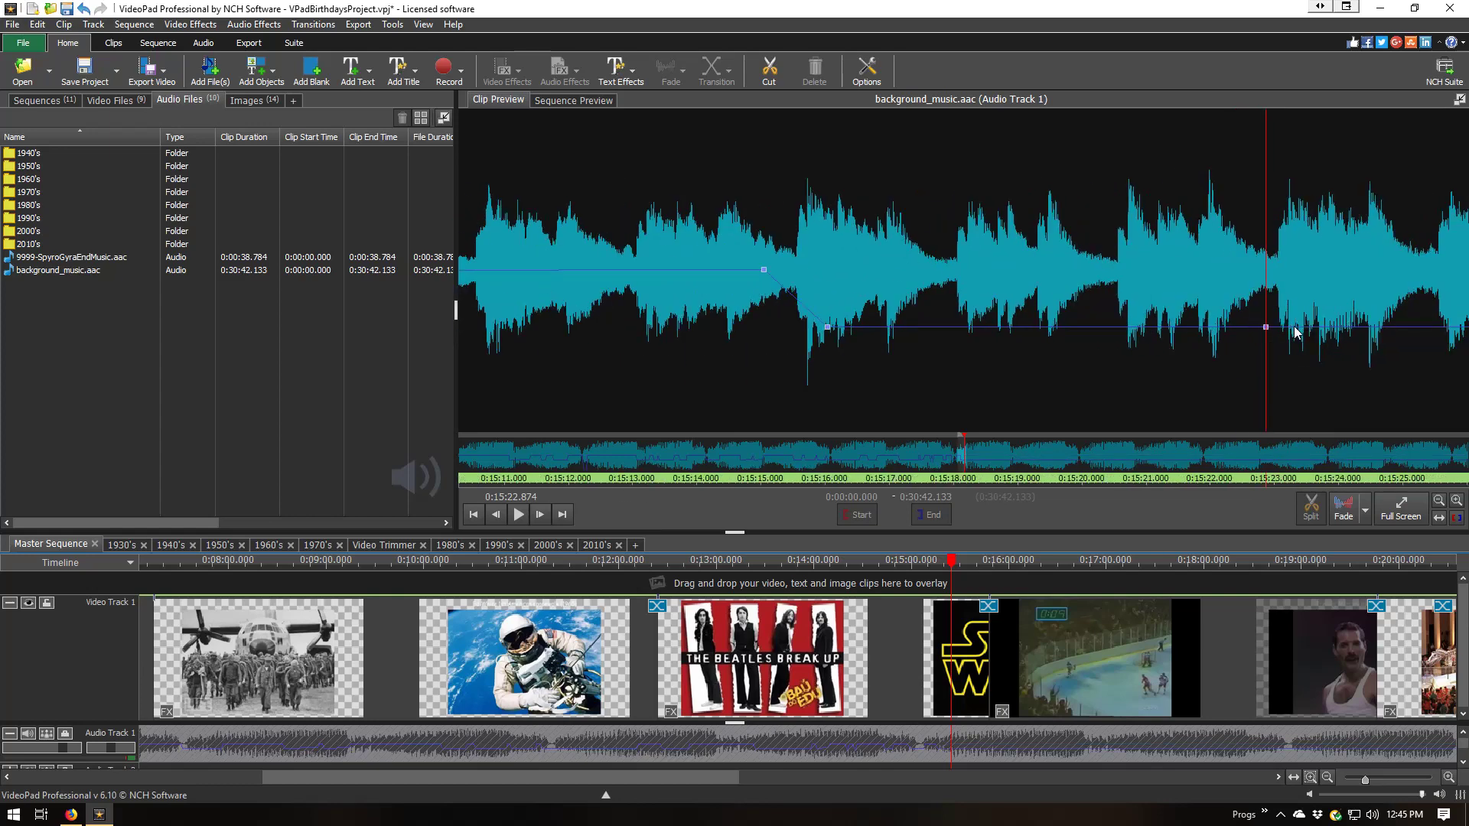
Jump to 0:15:23.880 and drag a new gain point up to +0.00%
{"action": "scroll", "coordinate": [1295, 331], "scroll_direction": "down", "scroll_amount": 2}
{"action": "scroll", "coordinate": [1296, 331], "scroll_direction": "up", "scroll_amount": 6}
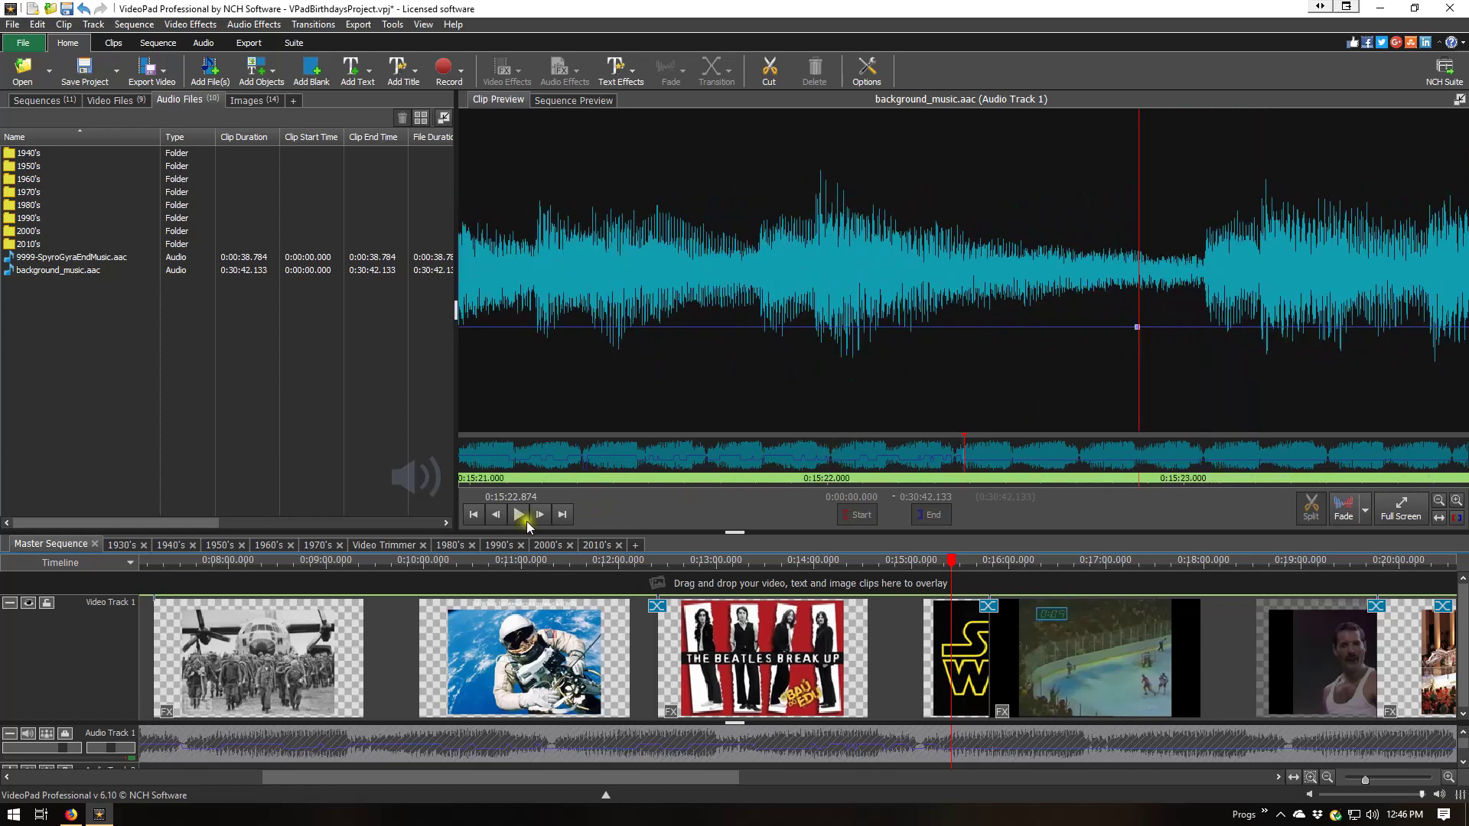
{"action": "left_click", "coordinate": [513, 498]}
{"action": "key", "text": "Return"}
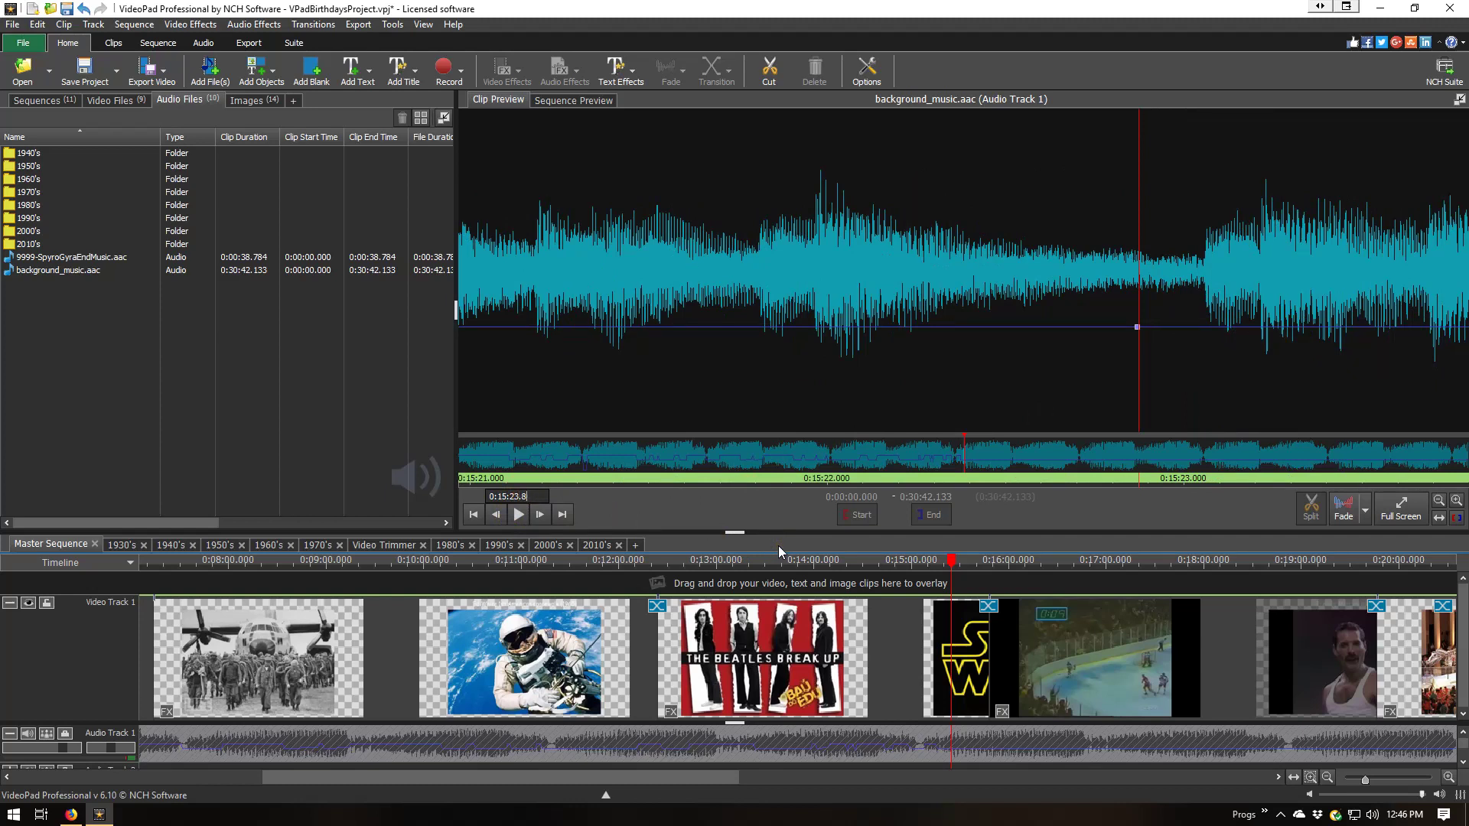
{"action": "key", "text": "Return"}
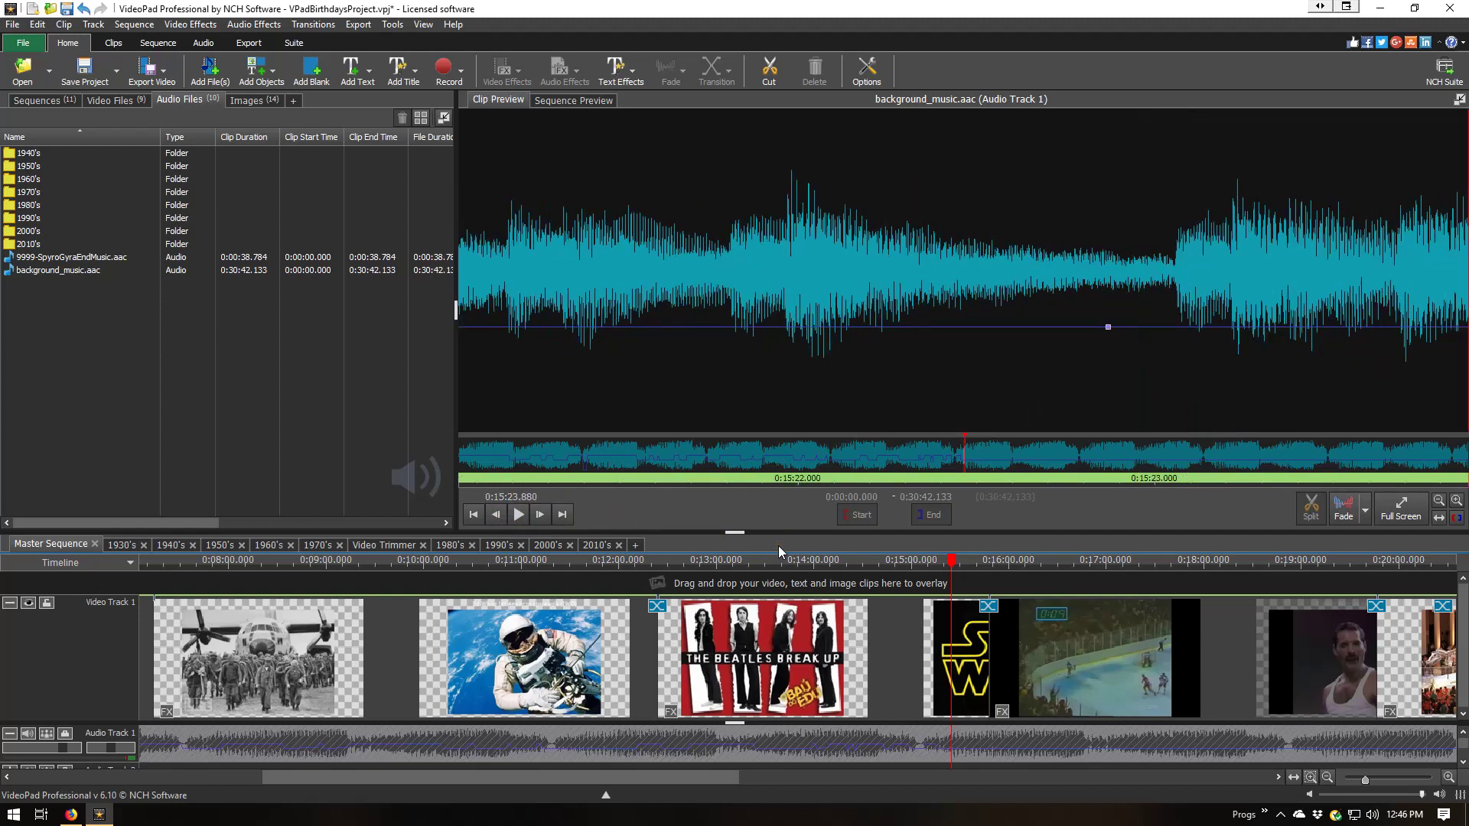
{"action": "scroll", "coordinate": [1282, 325], "scroll_direction": "down", "scroll_amount": 2}
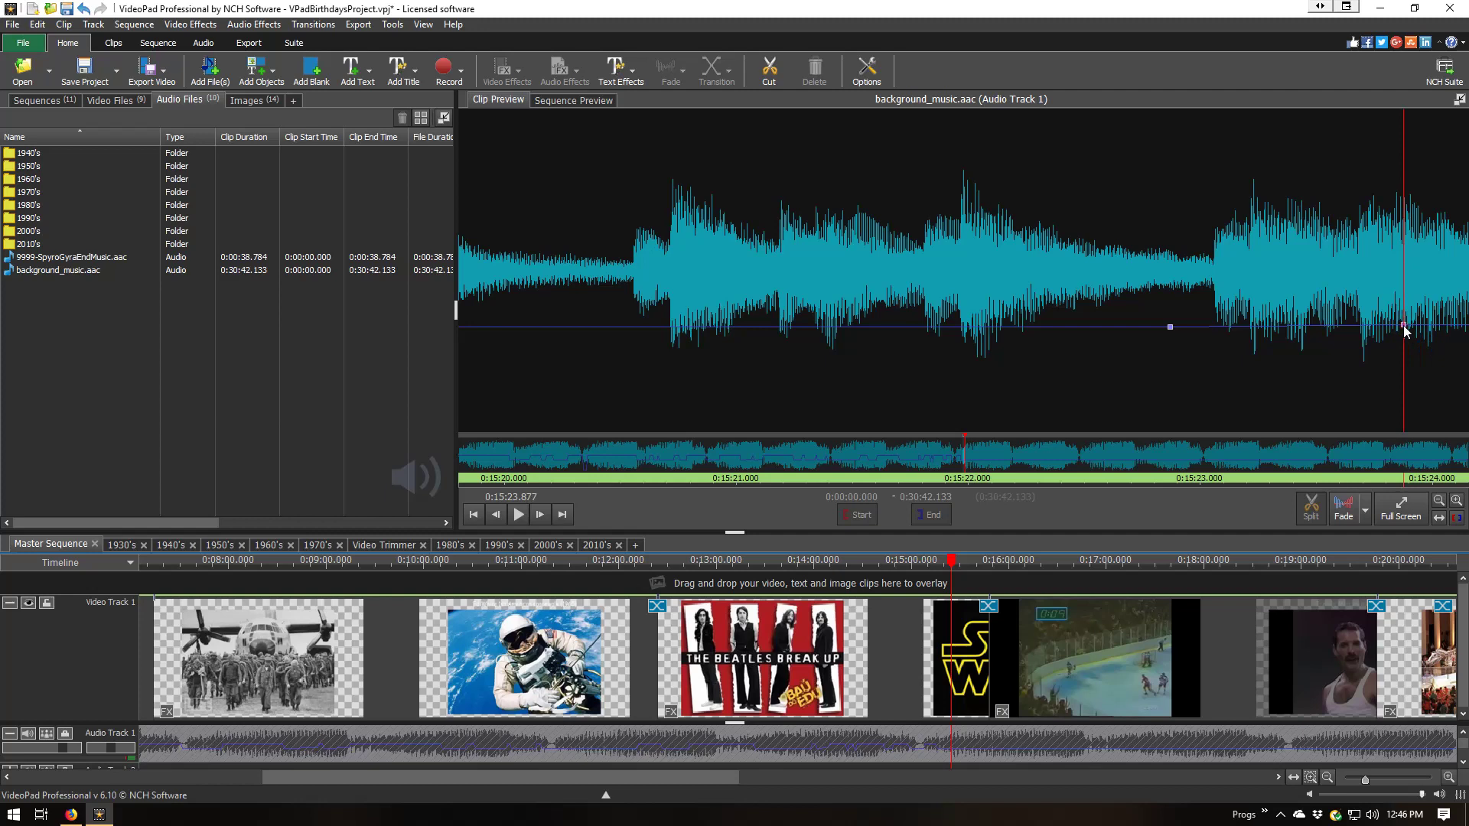
{"action": "left_click_drag", "start_coordinate": [1406, 329], "coordinate": [1407, 272]}
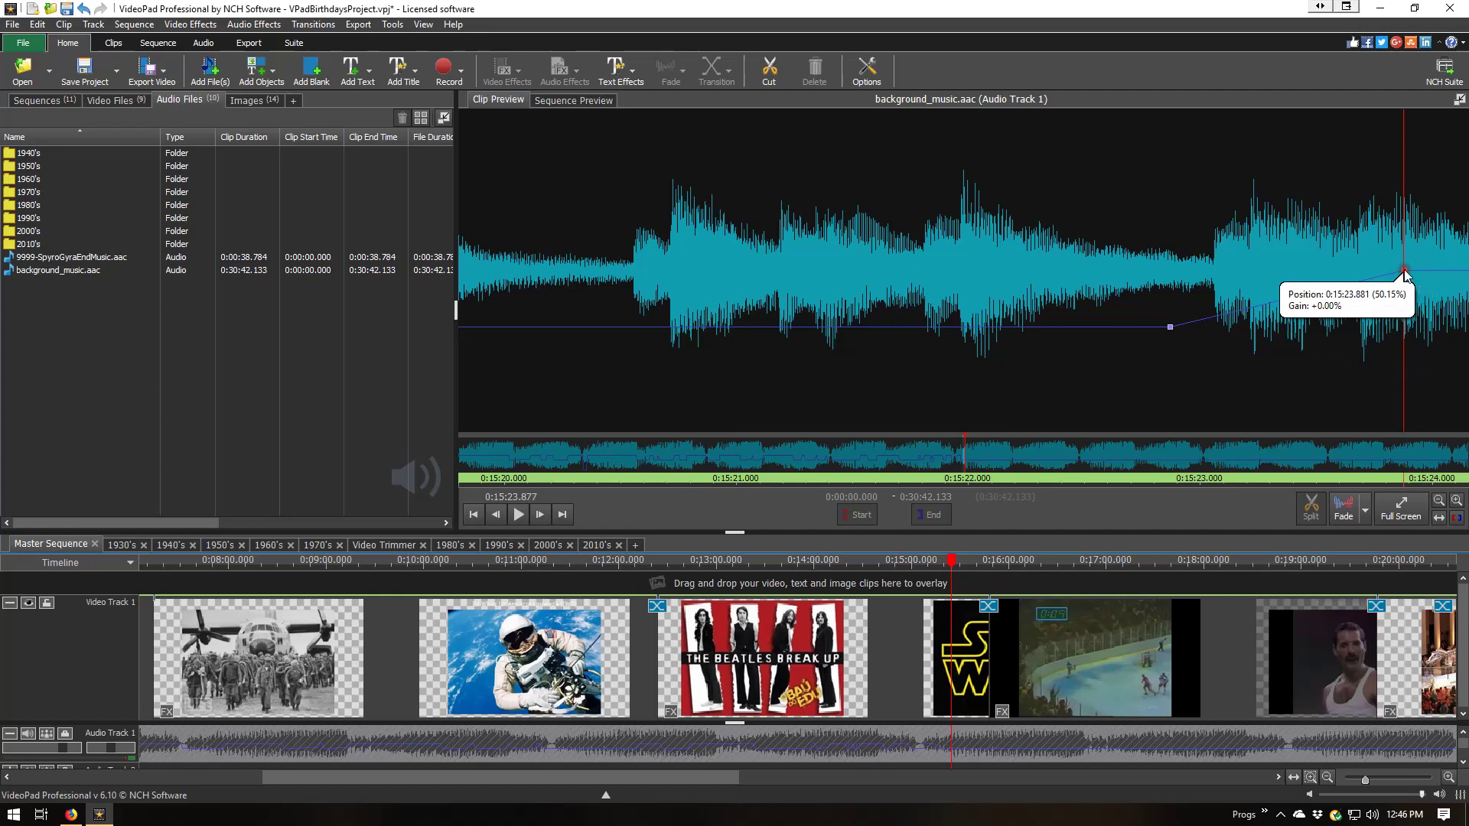
{"action": "scroll", "coordinate": [1166, 338], "scroll_direction": "down", "scroll_amount": 2}
{"action": "scroll", "coordinate": [1166, 339], "scroll_direction": "down", "scroll_amount": 3}
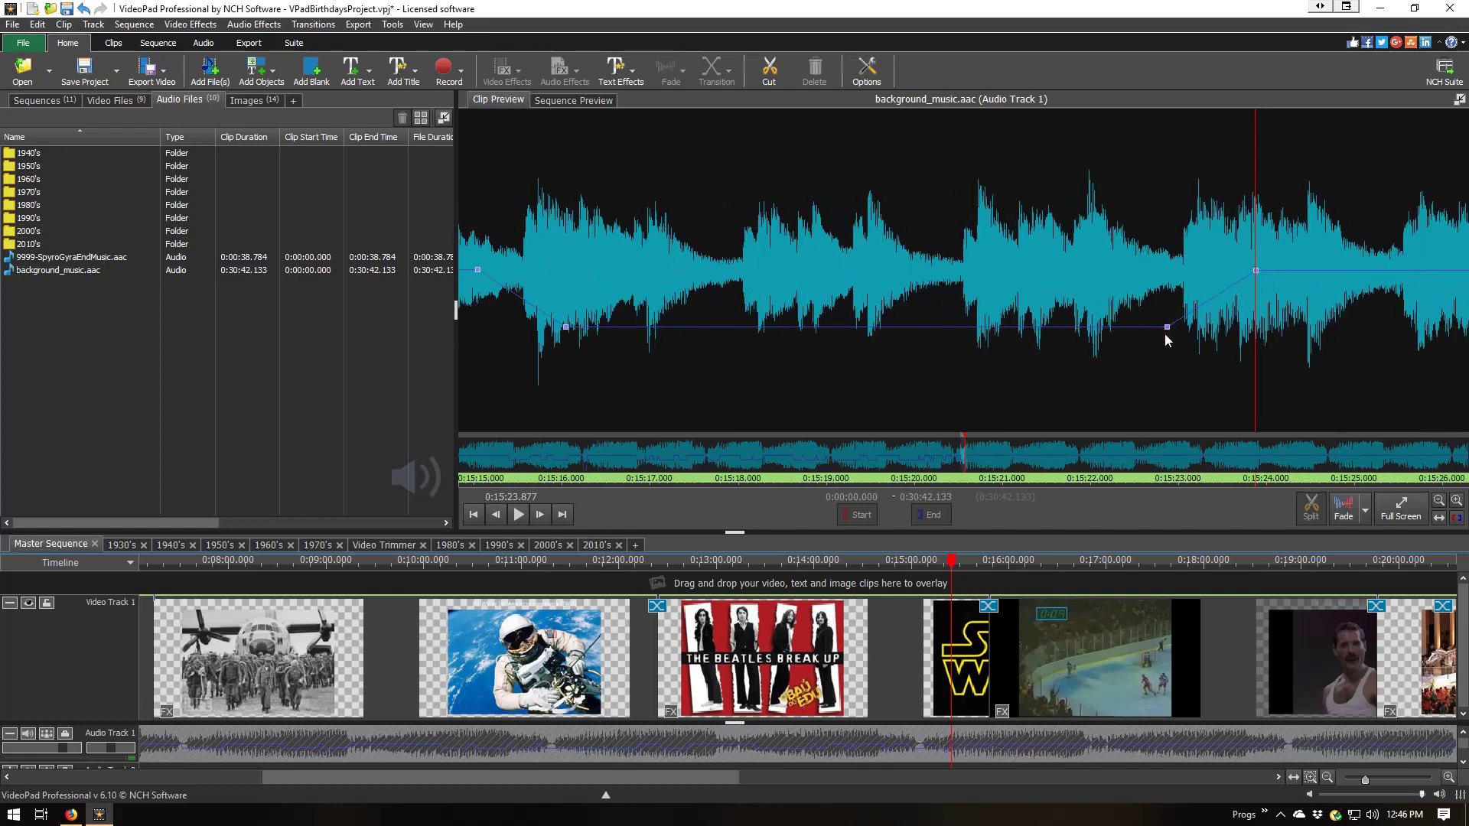
{"action": "left_click", "coordinate": [768, 264]}
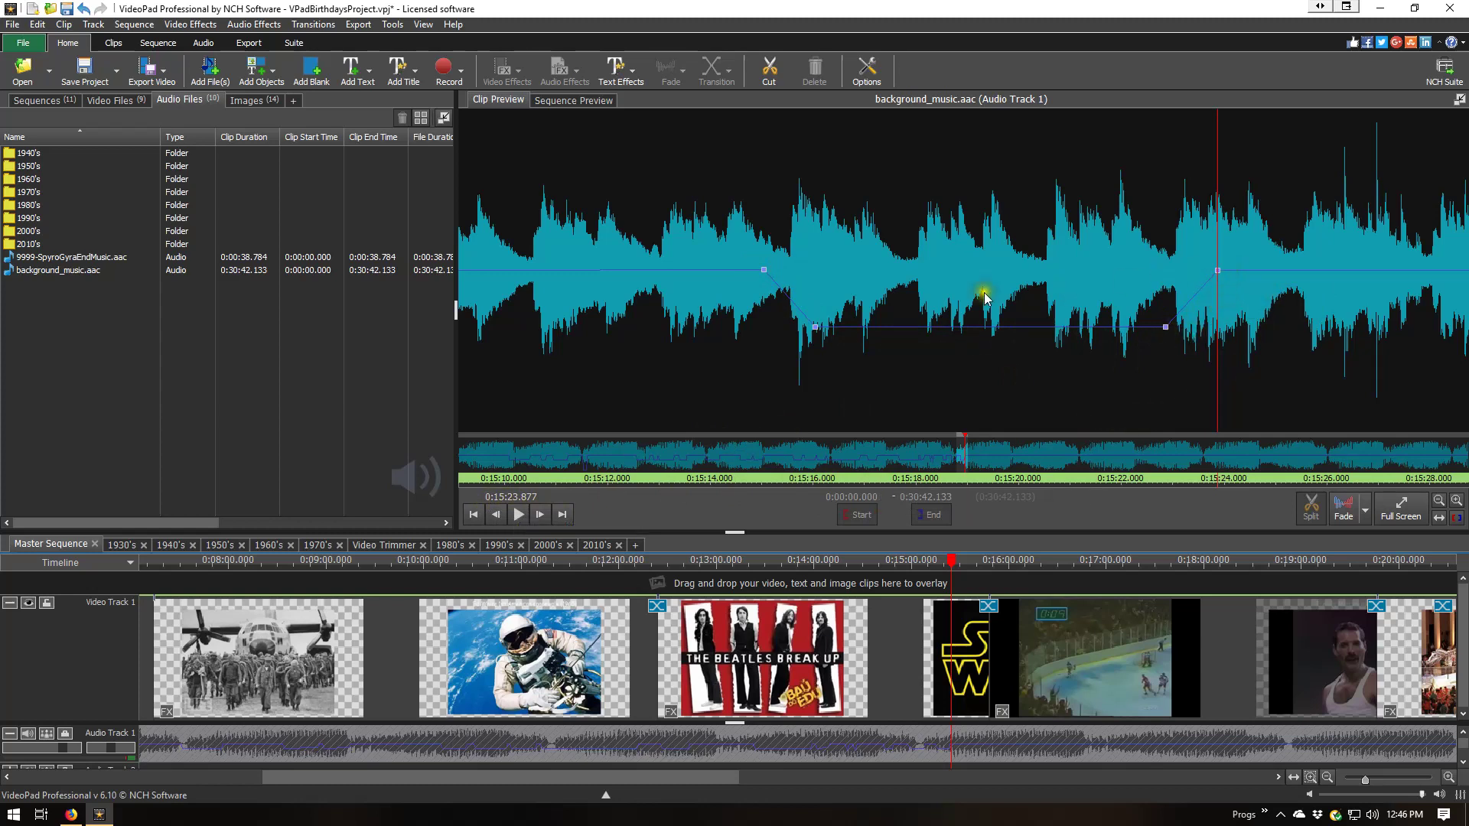
{"action": "left_click", "coordinate": [763, 270]}
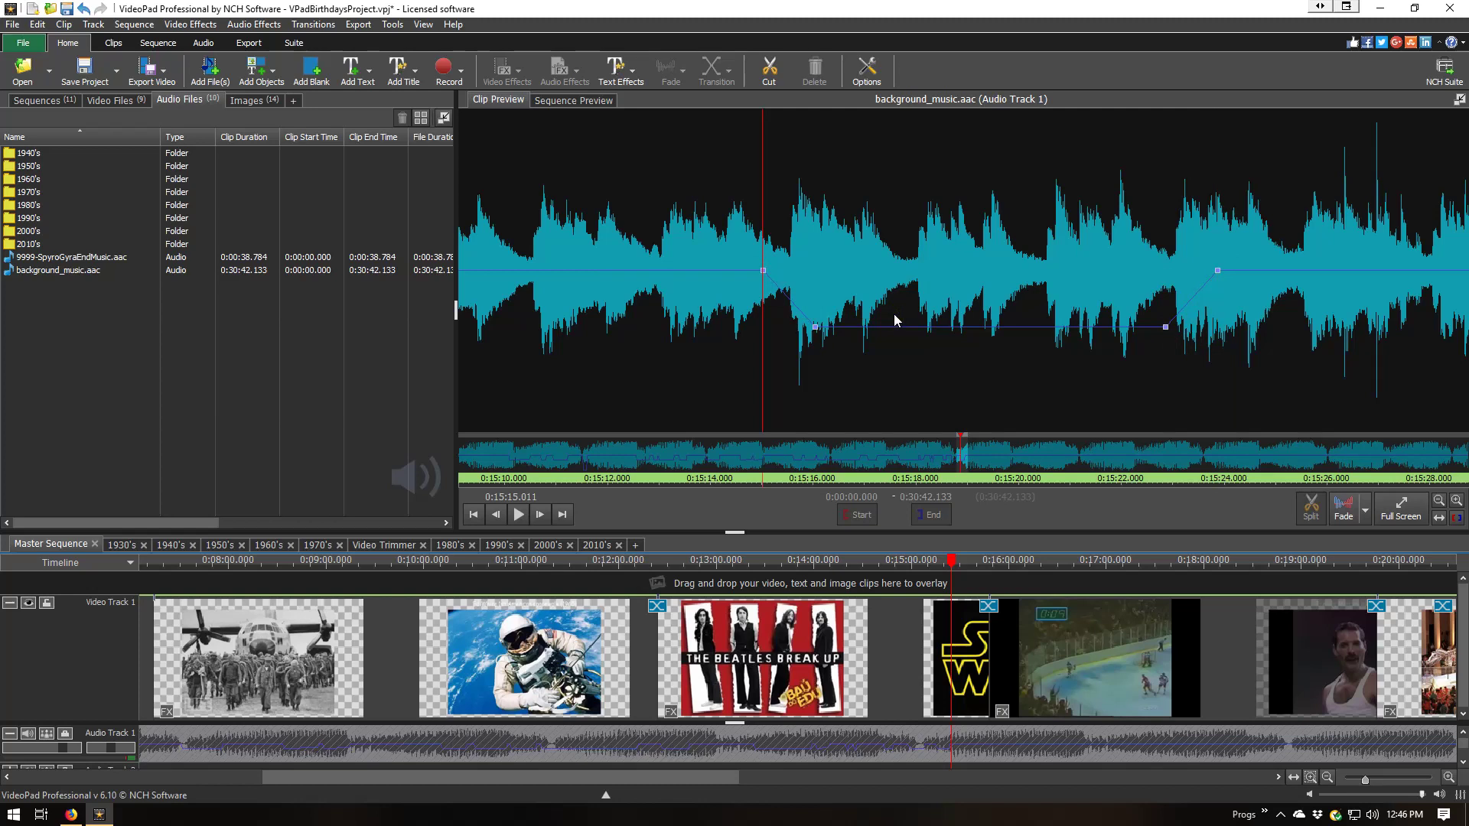
{"action": "left_click", "coordinate": [816, 329]}
{"action": "left_click", "coordinate": [815, 328]}
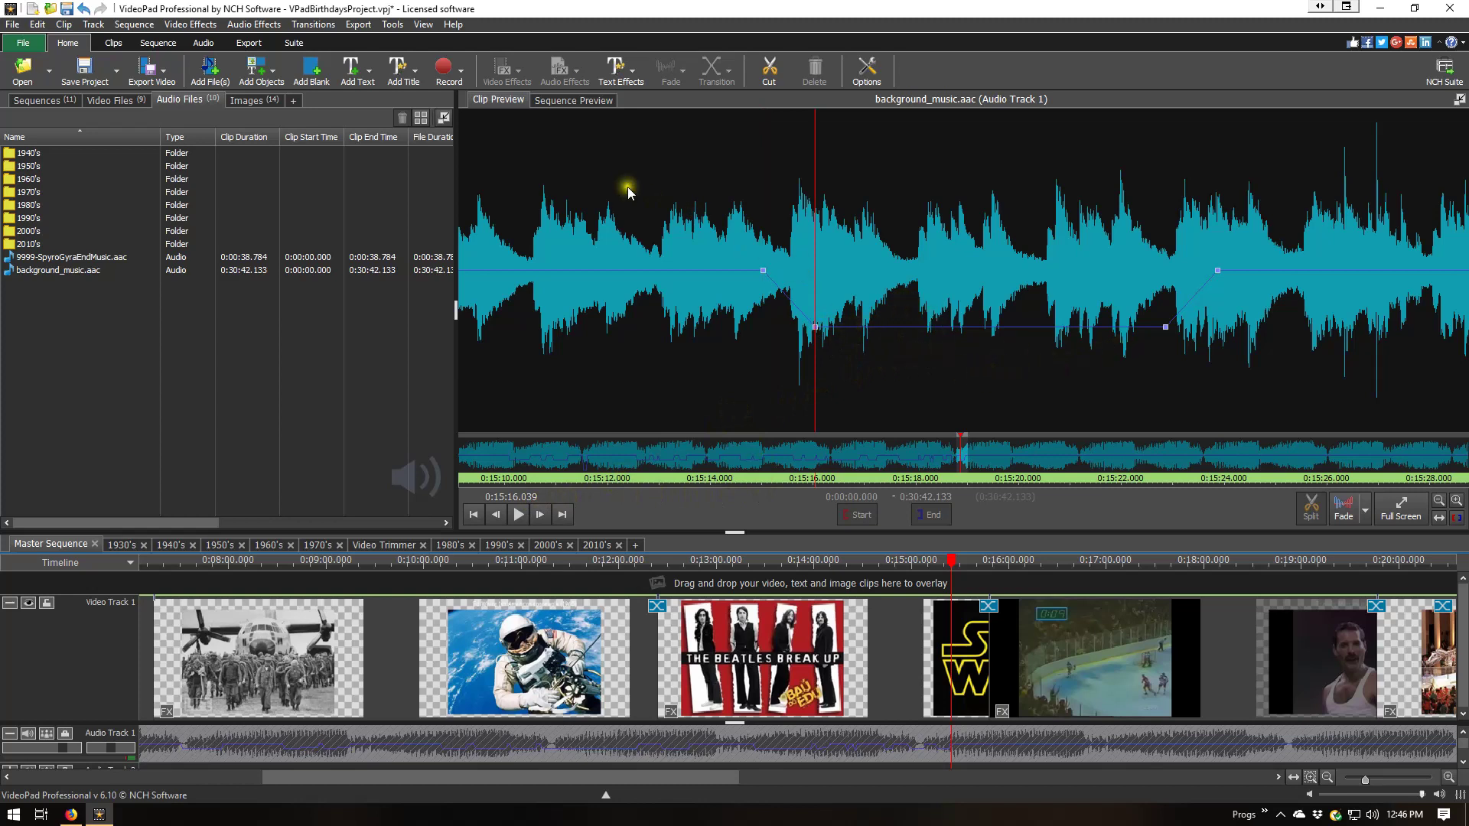
Rewind the master sequence to about 0:15:13 and play past Saturday Night Fever, stopping at 0:15:25.967
{"action": "left_click", "coordinate": [570, 101]}
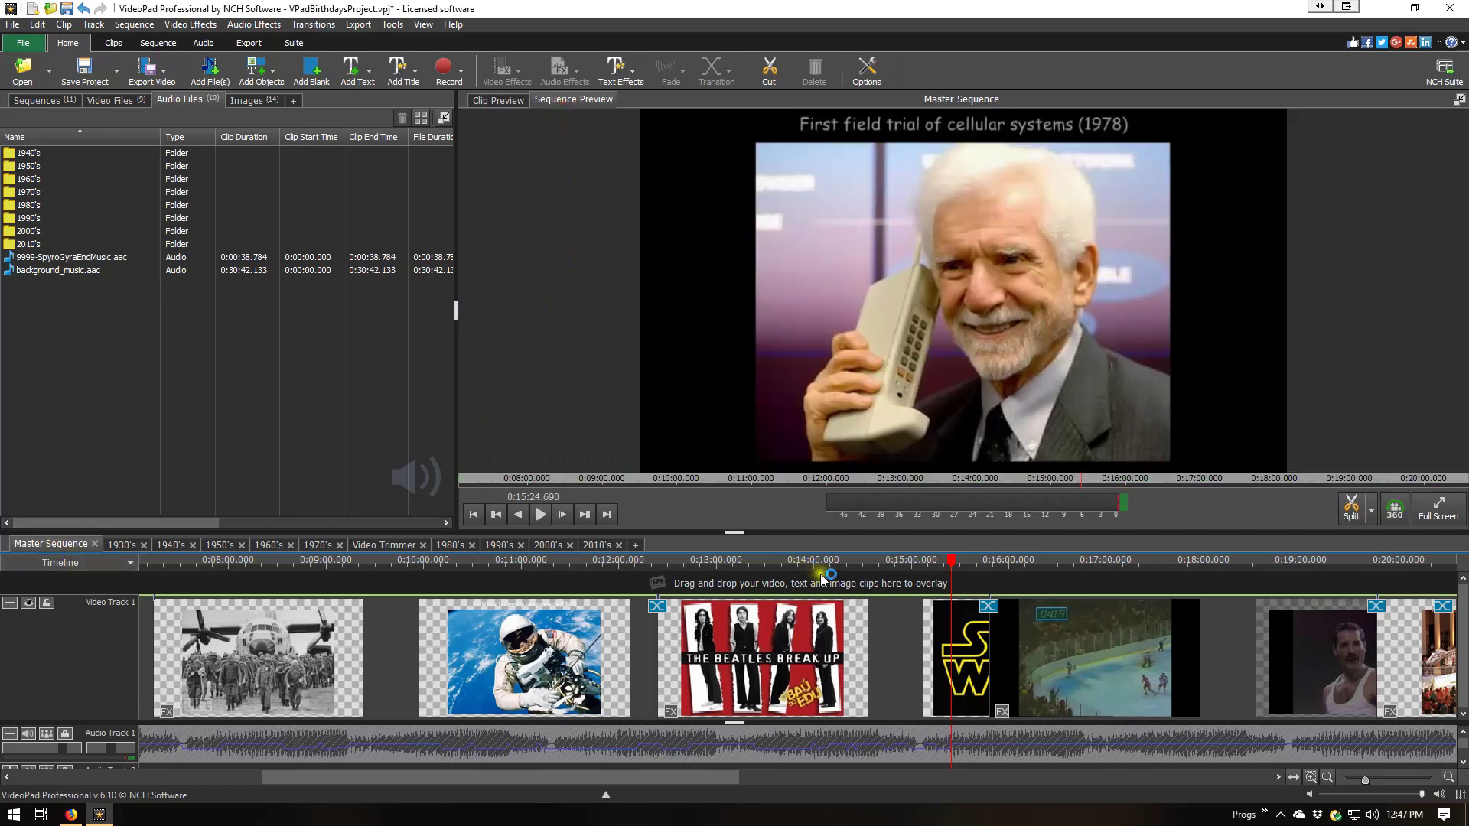
{"action": "left_click", "coordinate": [947, 562]}
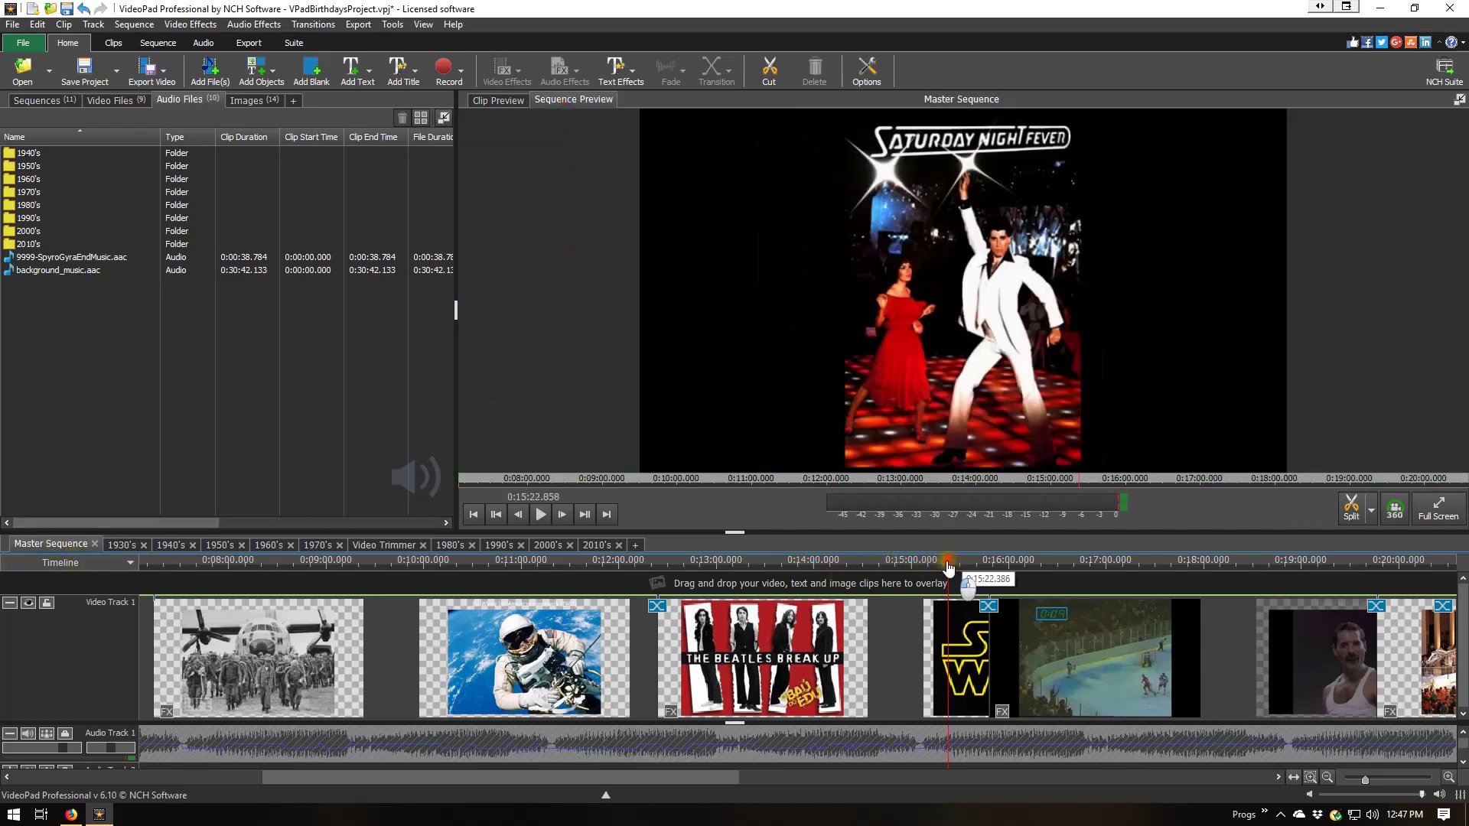
{"action": "left_click_drag", "start_coordinate": [947, 566], "coordinate": [928, 570]}
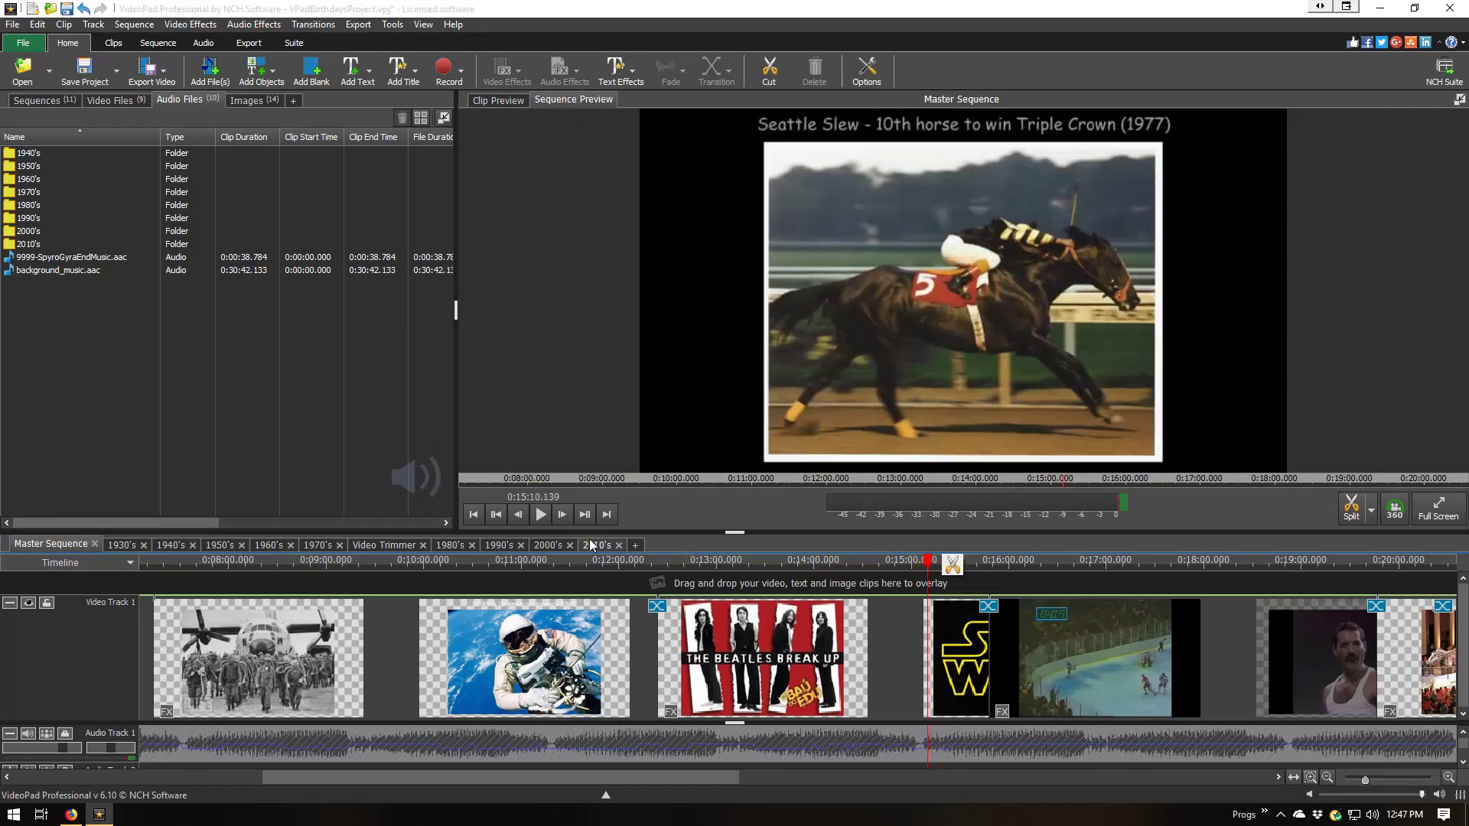
{"action": "left_click", "coordinate": [544, 514]}
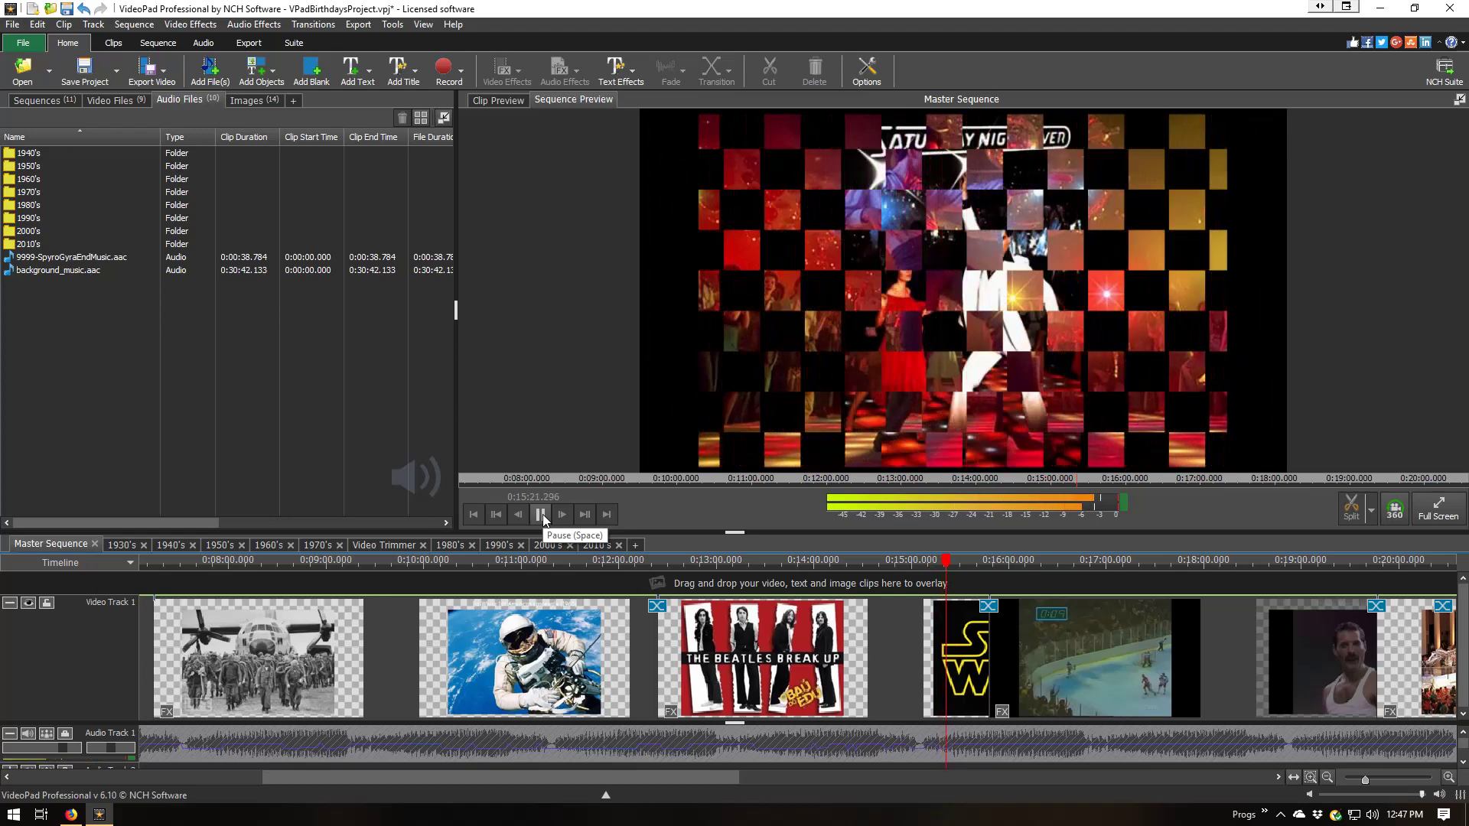
{"action": "left_click", "coordinate": [543, 515]}
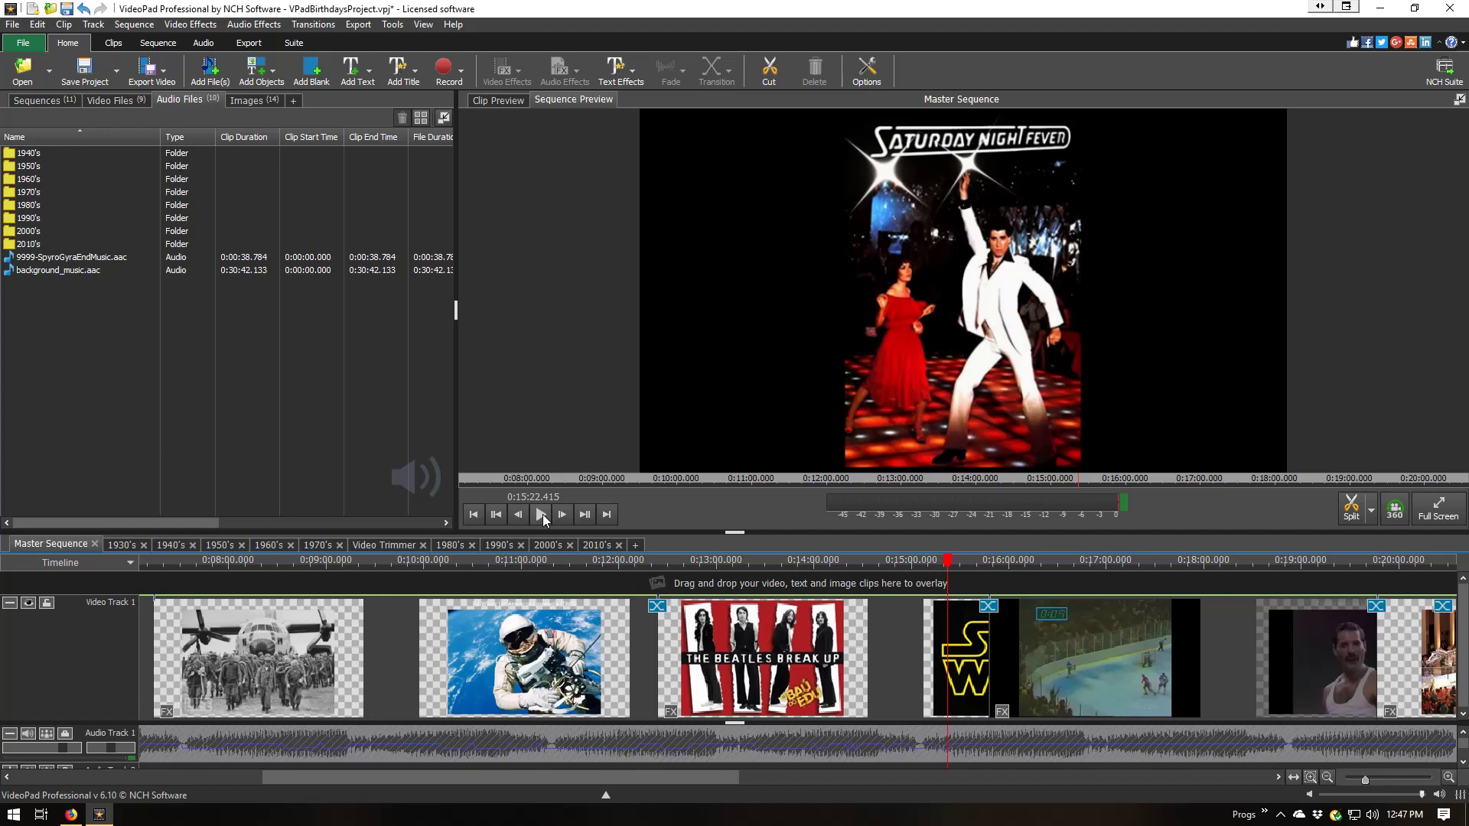
{"action": "left_click", "coordinate": [543, 514]}
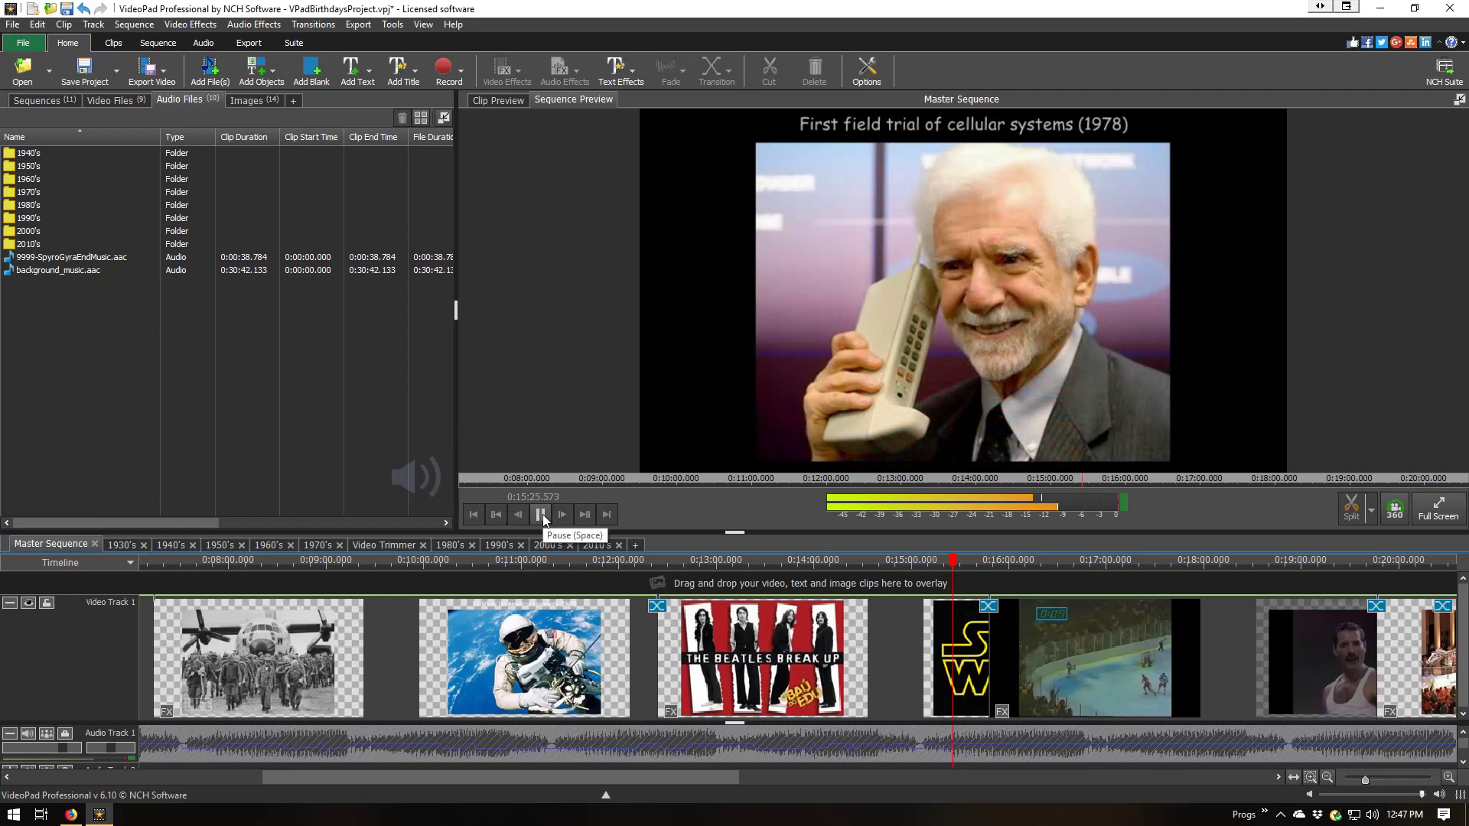
{"action": "left_click", "coordinate": [541, 514]}
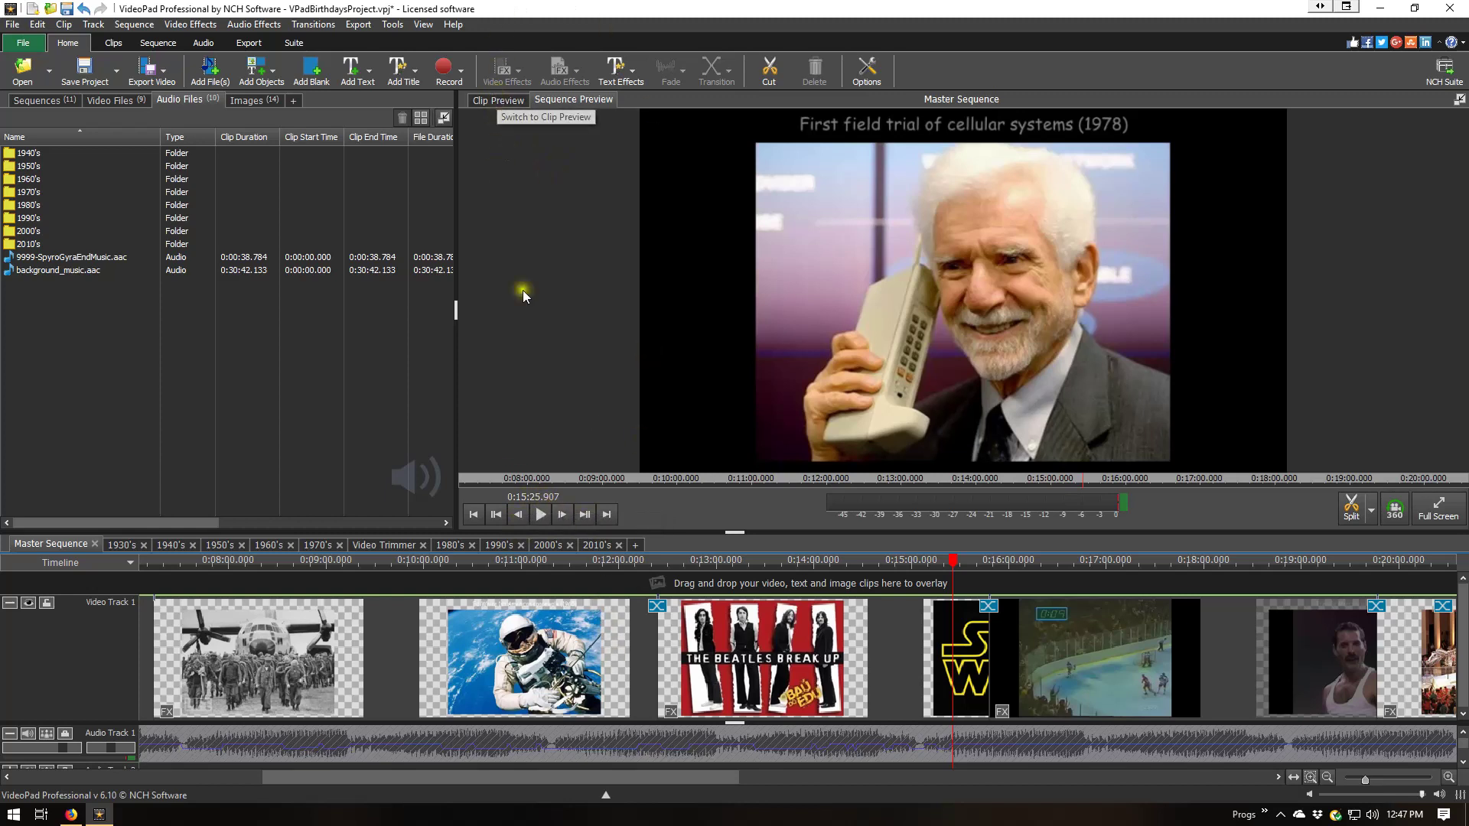
{"action": "left_click", "coordinate": [535, 499]}
{"action": "key", "text": "ctrl+c"}
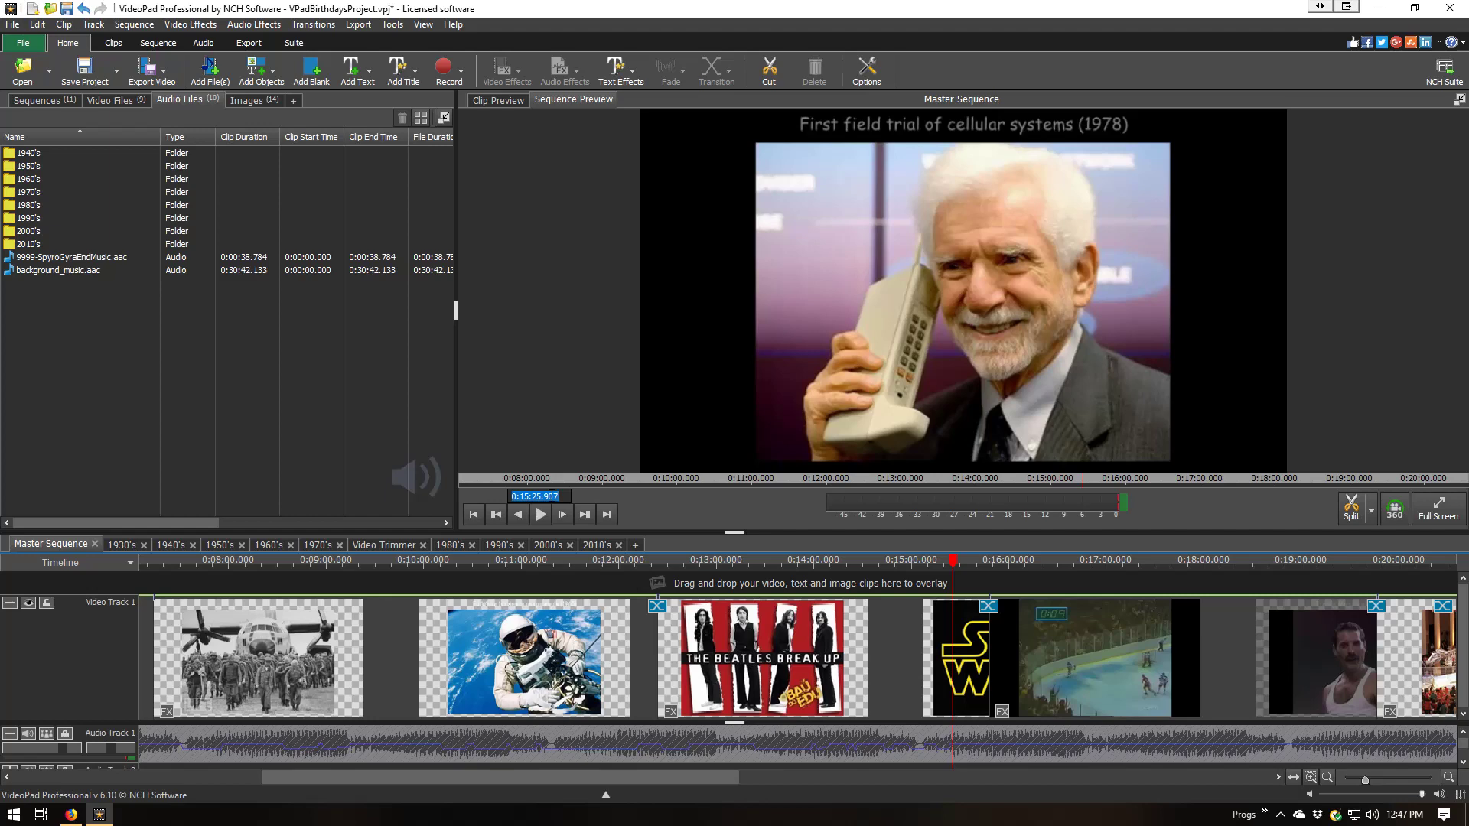
{"action": "left_click", "coordinate": [491, 102]}
{"action": "left_click", "coordinate": [518, 499]}
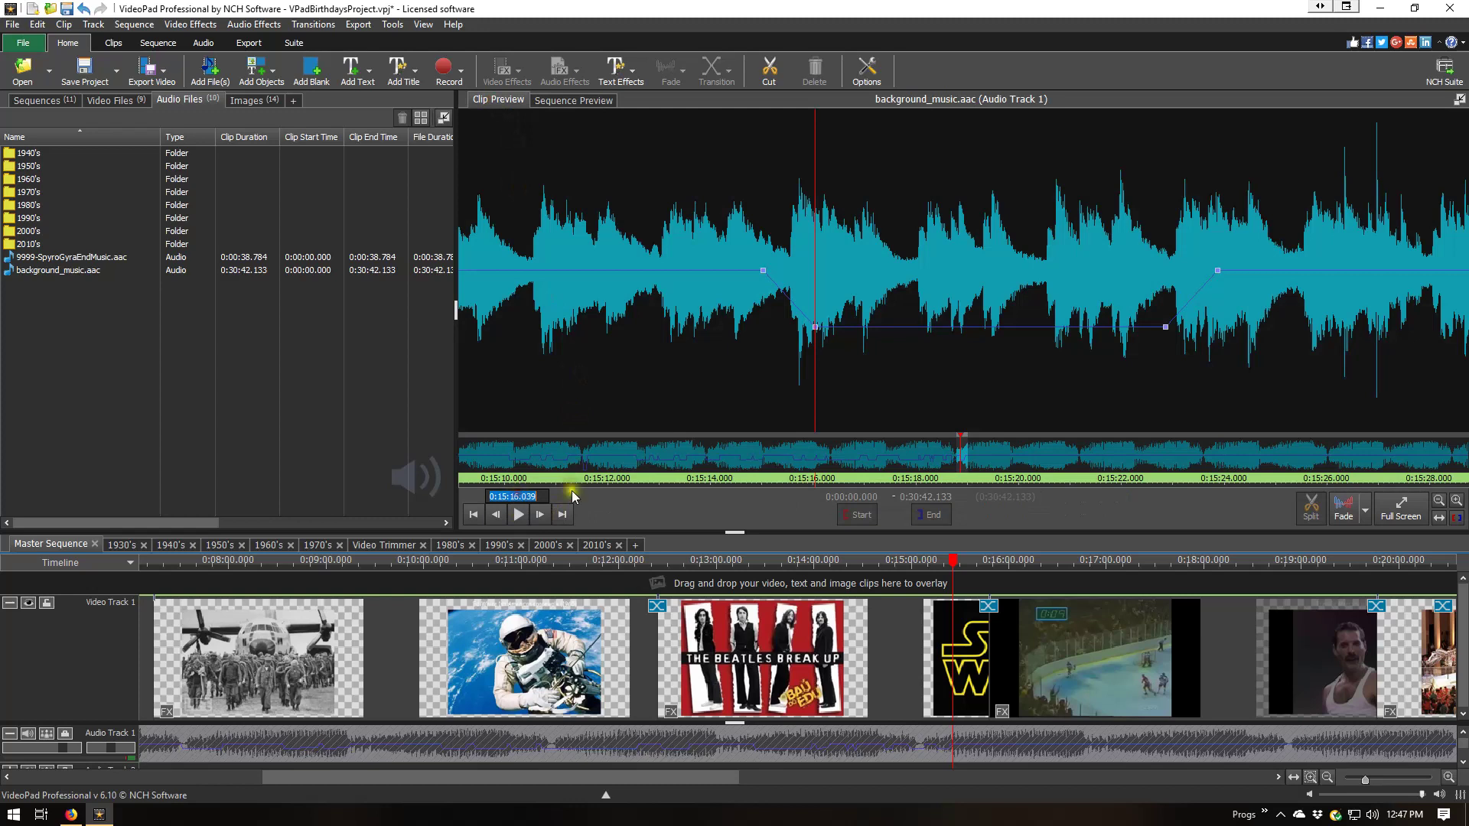
{"action": "key", "text": "ctrl+v"}
{"action": "key", "text": "Return"}
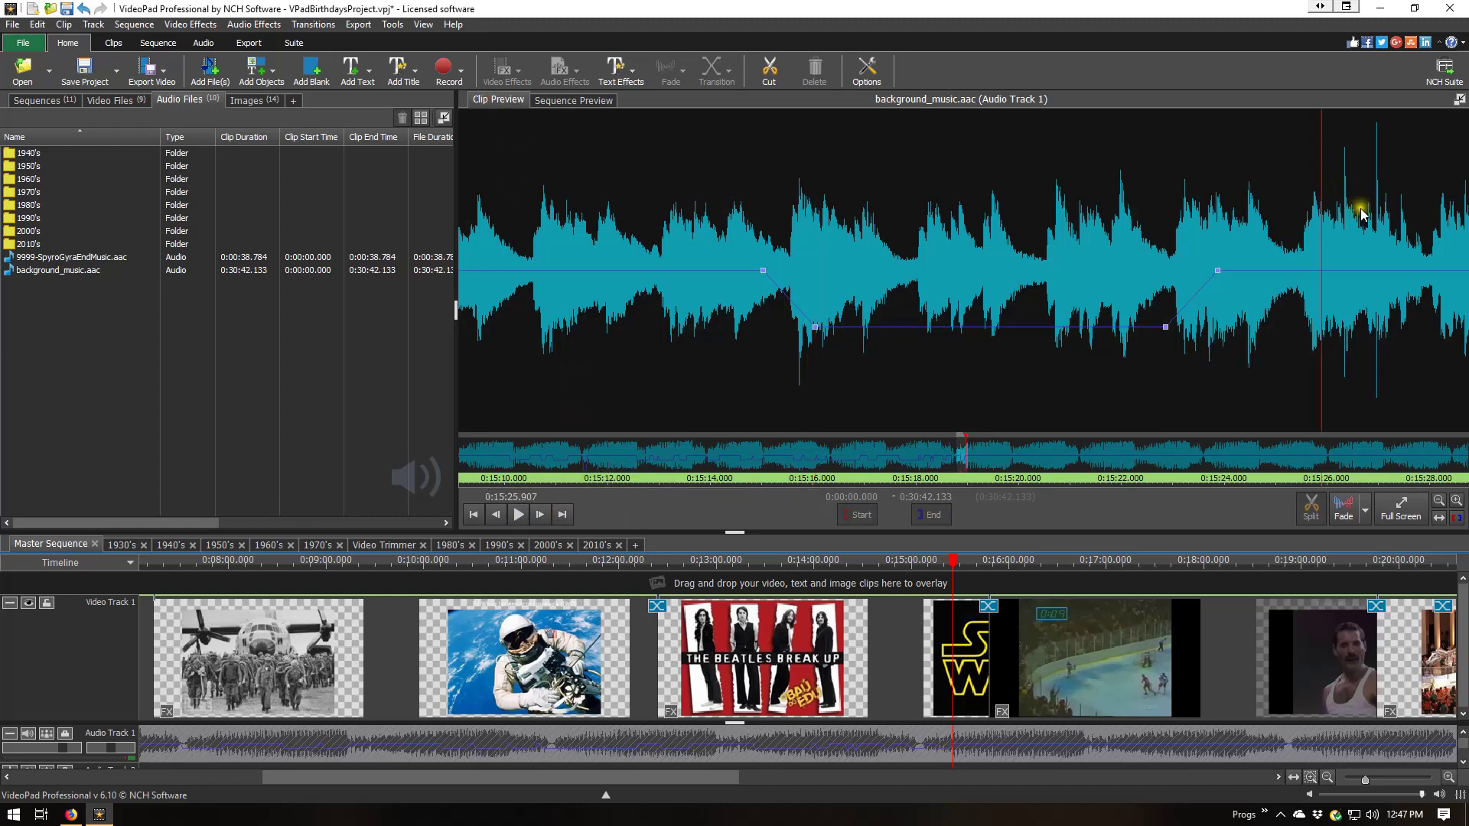
{"action": "left_click", "coordinate": [566, 101]}
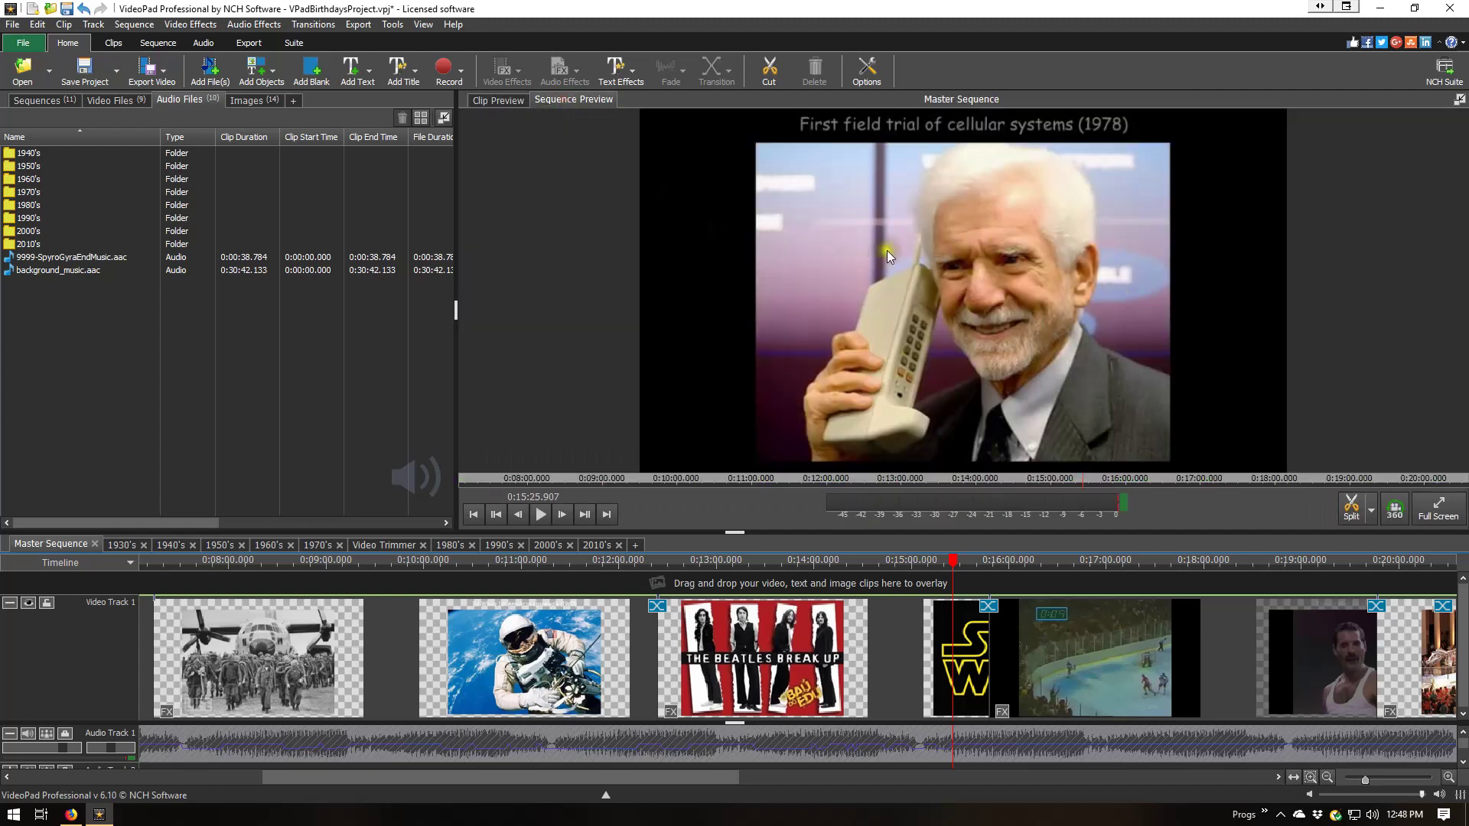
{"action": "left_click", "coordinate": [495, 100]}
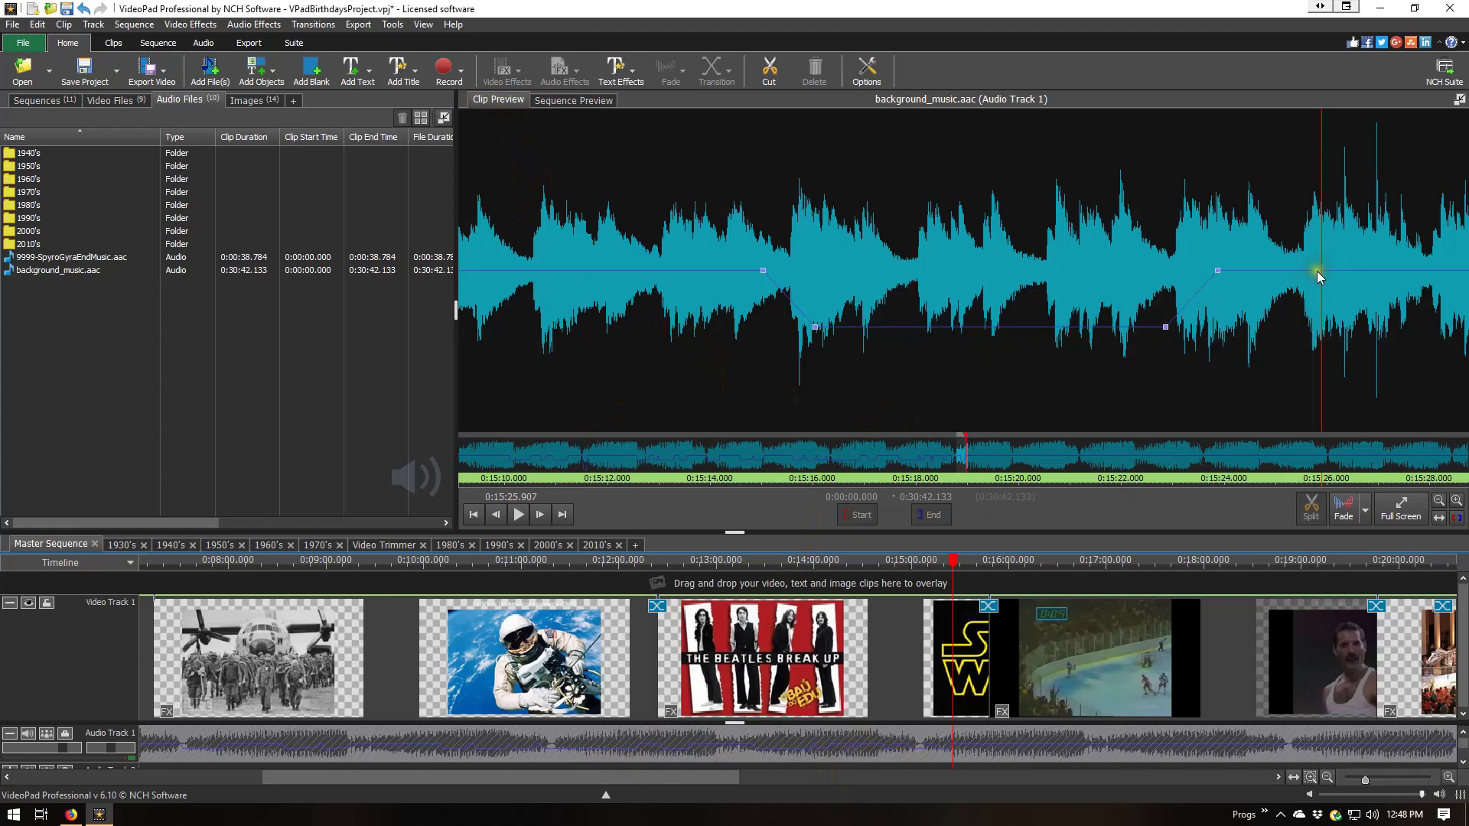
{"action": "left_click", "coordinate": [574, 102]}
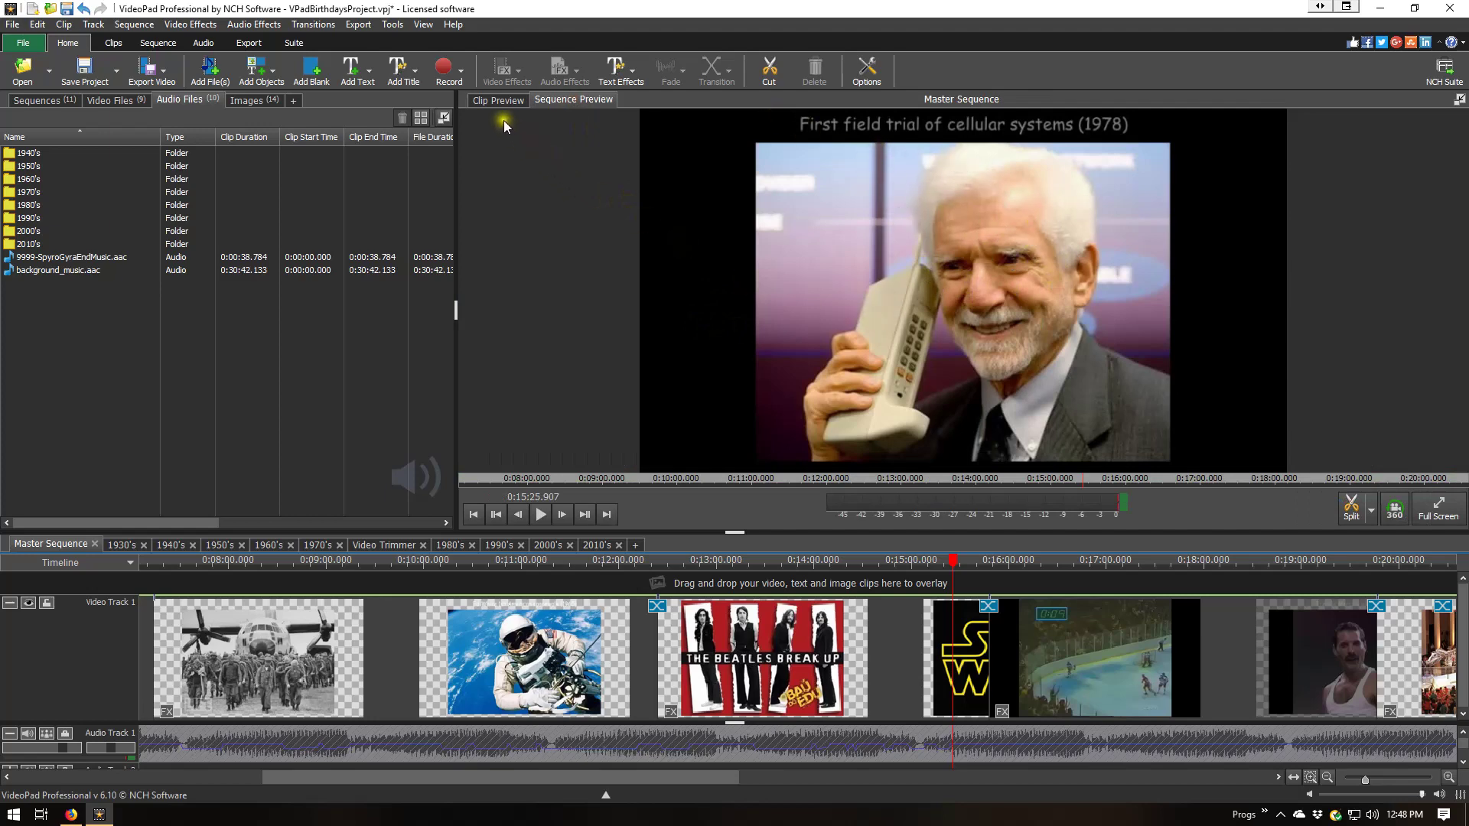
{"action": "left_click", "coordinate": [493, 101]}
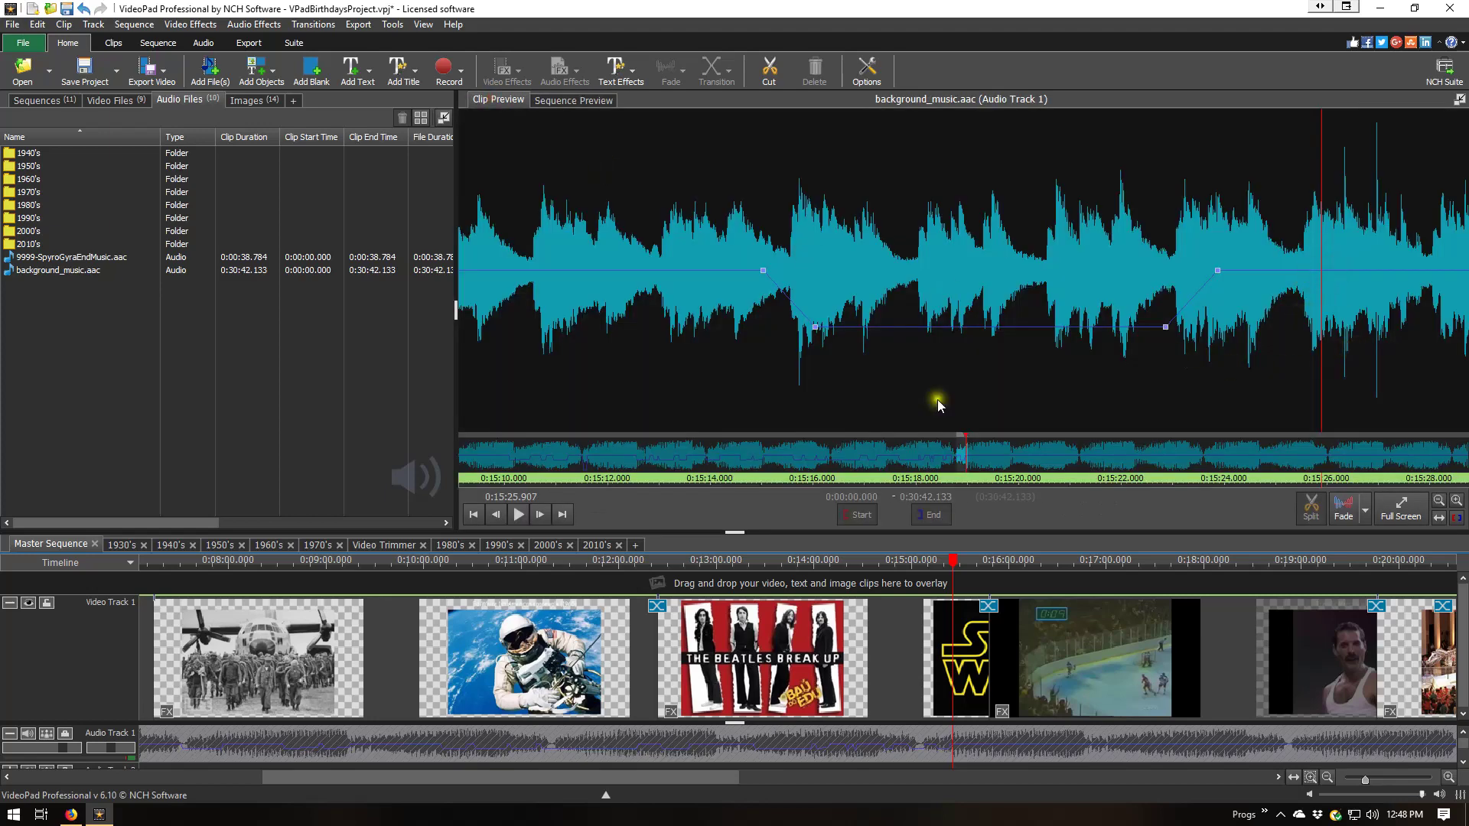
{"action": "left_click", "coordinate": [573, 100]}
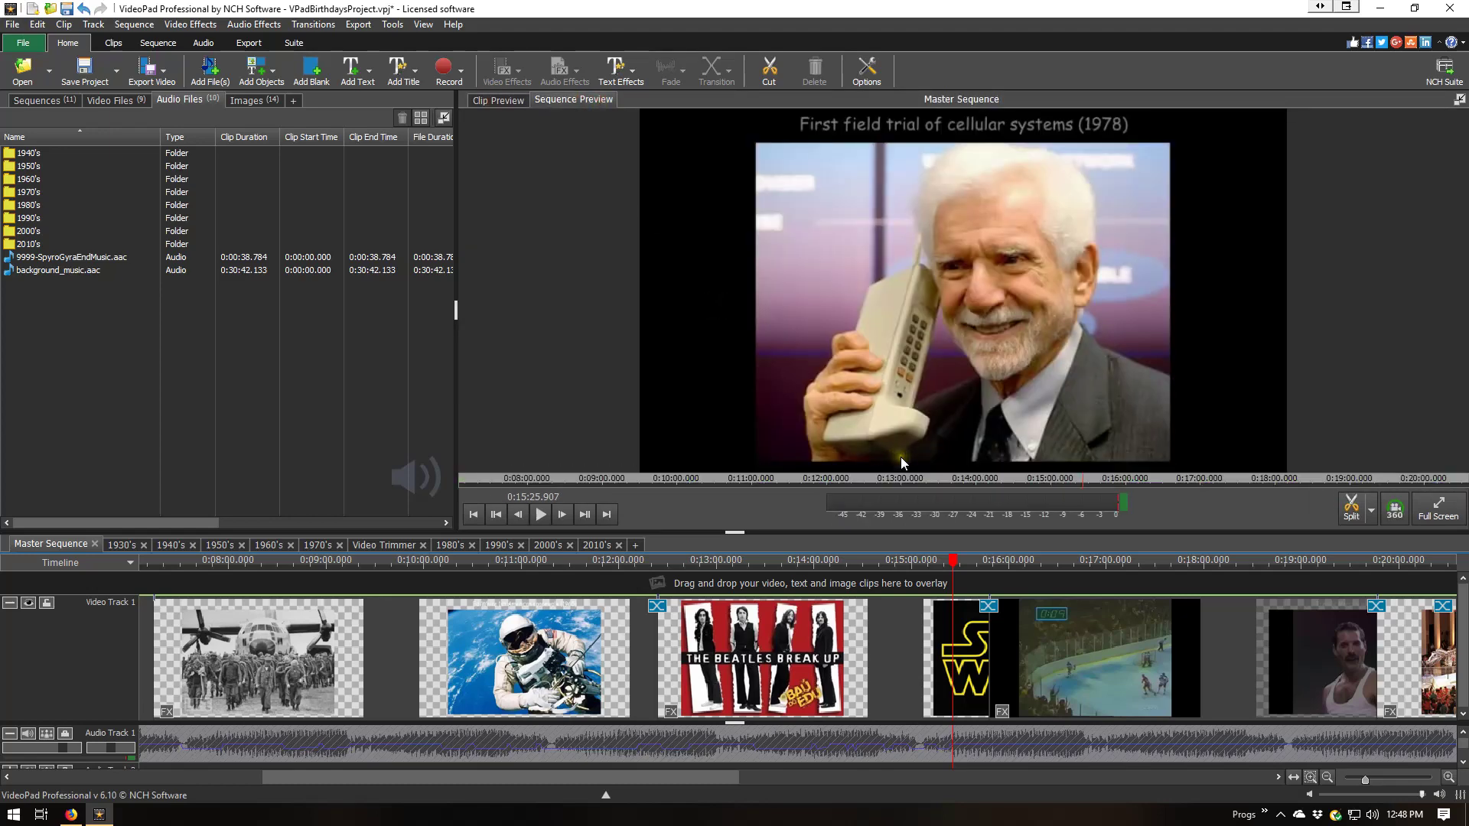